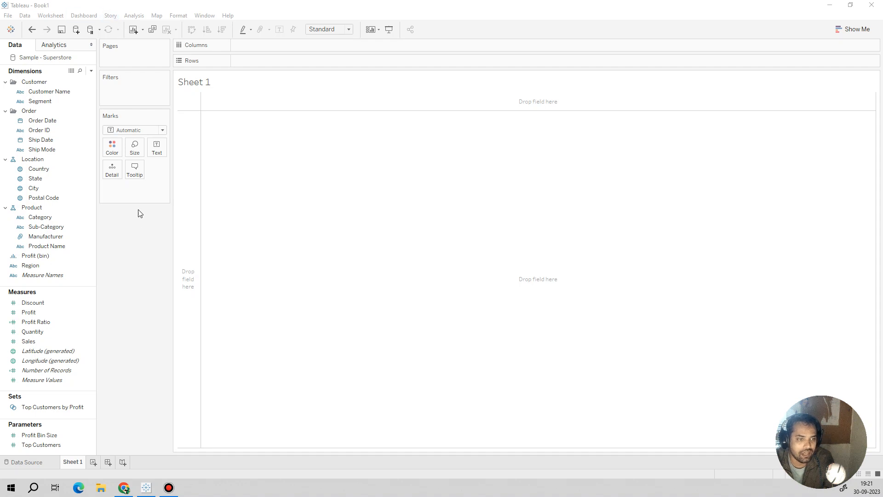
# - Pick up the Sales measure from the Data pane
pyautogui.click(51, 341)
# - Plot Sales by Order Date as bars and drill down to 48 monthly bars, 2016–2019
pyautogui.moveTo(50, 342); pyautogui.dragTo(290, 61)
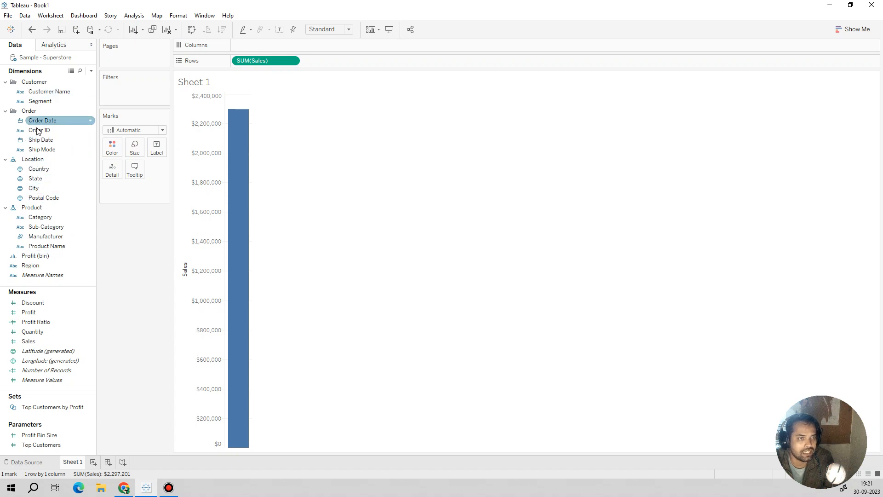
pyautogui.moveTo(42, 125); pyautogui.dragTo(140, 61)
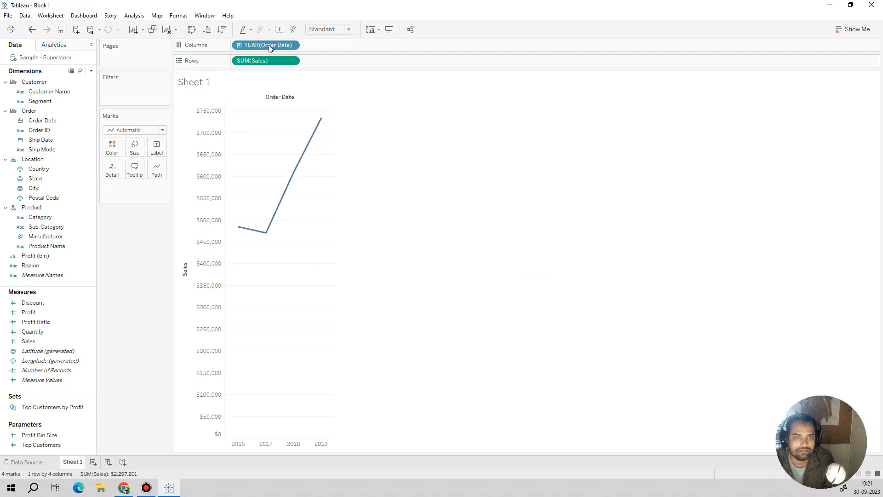
pyautogui.click(140, 130)
pyautogui.click(132, 152)
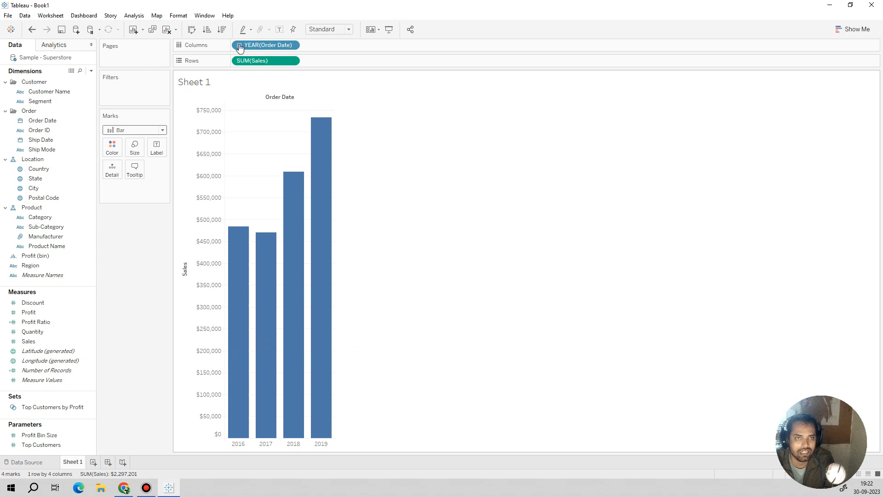
pyautogui.click(239, 45)
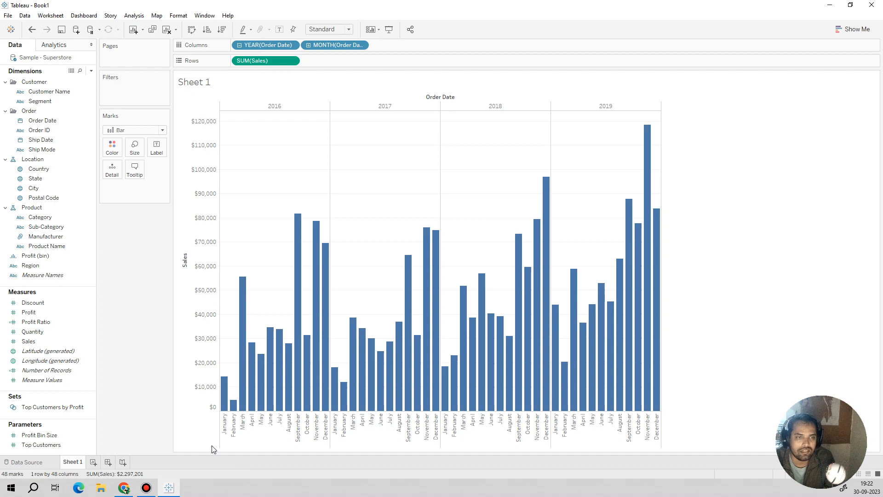
# - Start a new calculated field with formula WINDOW_MAX(SUM([Sales]))
pyautogui.click(92, 73)
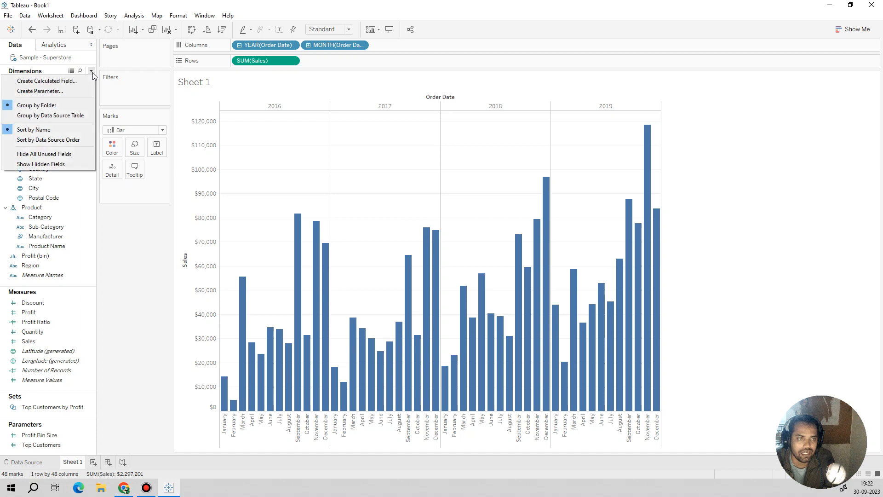
pyautogui.click(73, 79)
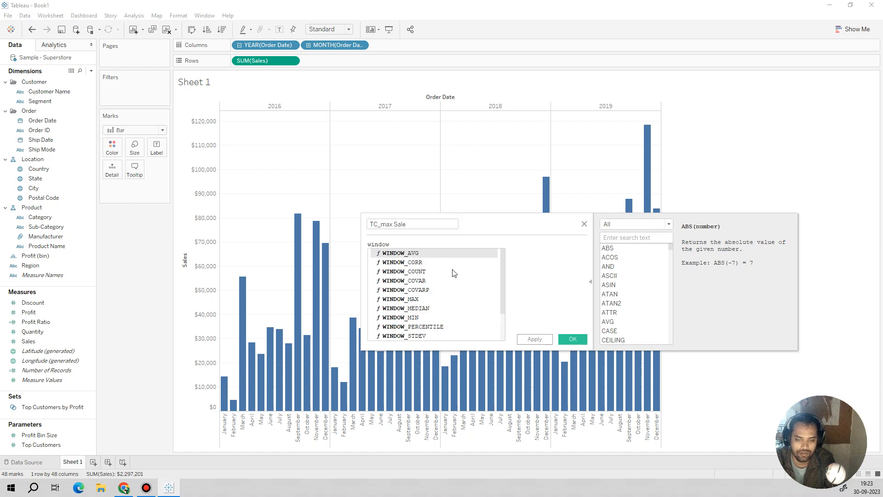
pyautogui.write('_su')
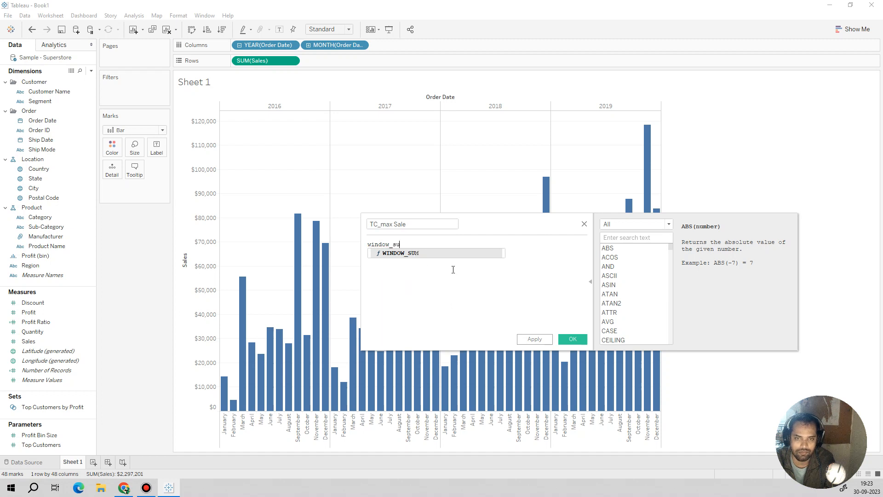
pyautogui.press('BackSpace')
pyautogui.press('BackSpace')
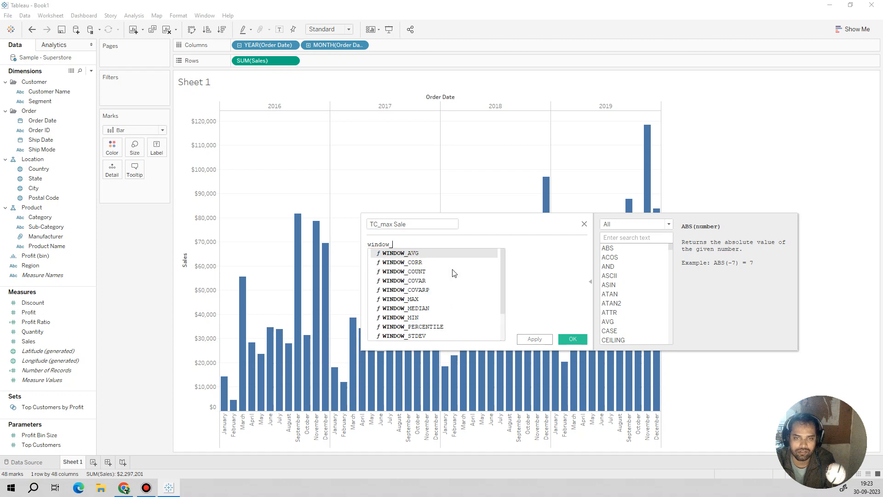
pyautogui.write('max')
pyautogui.press('Return')
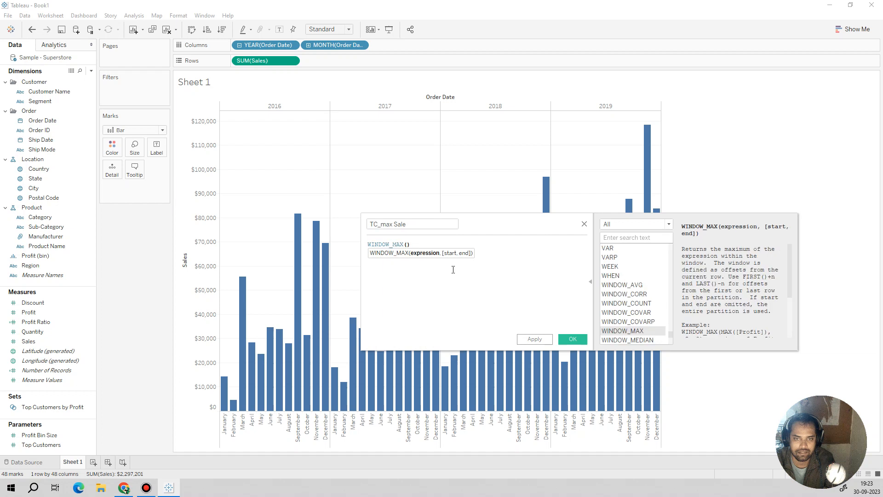
pyautogui.write('sum')
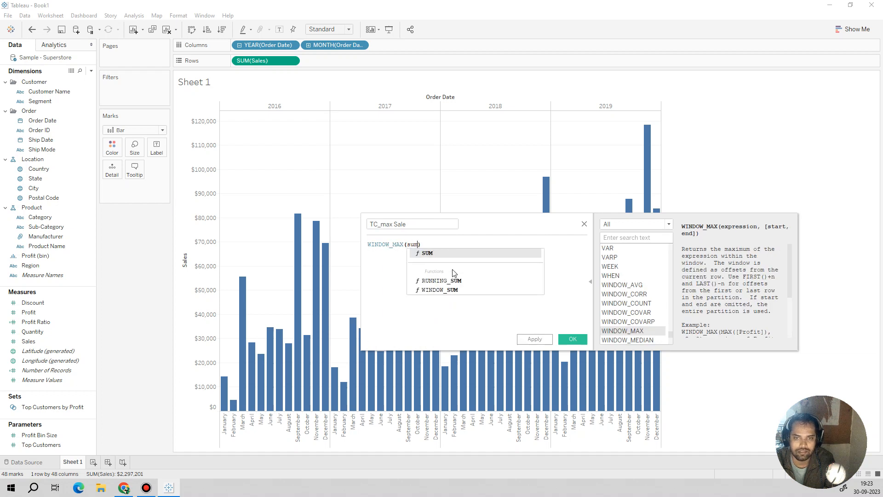
pyautogui.press('Return')
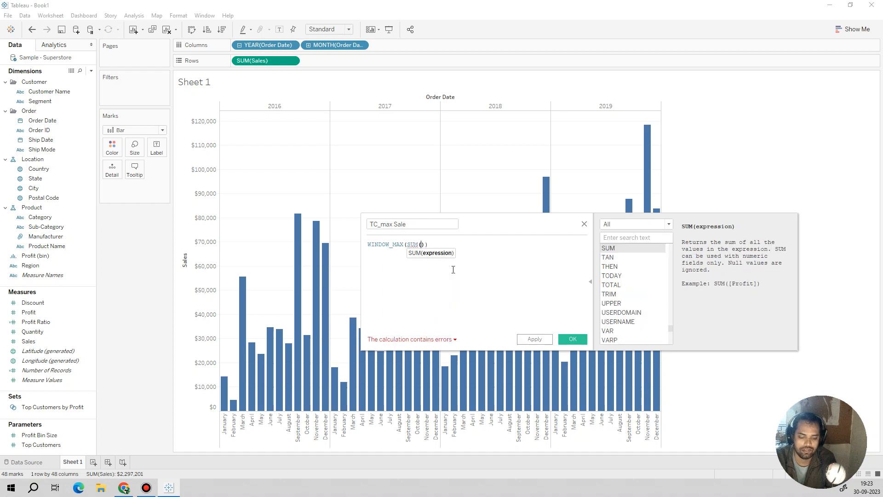
pyautogui.write('sal')
pyautogui.press('Return')
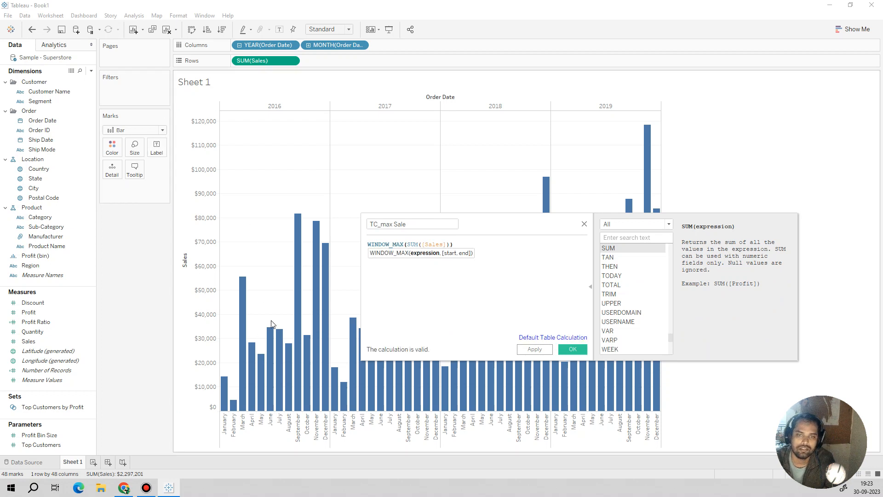
# - Check the SUM([Sales]) part of the formula, then apply and save TC_max Sale
pyautogui.click(456, 278)
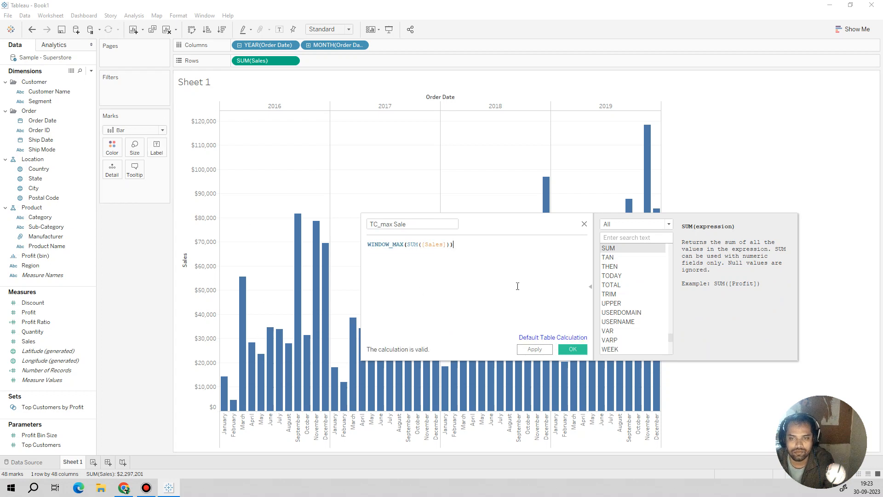
pyautogui.click(406, 243)
pyautogui.moveTo(406, 243); pyautogui.dragTo(452, 244)
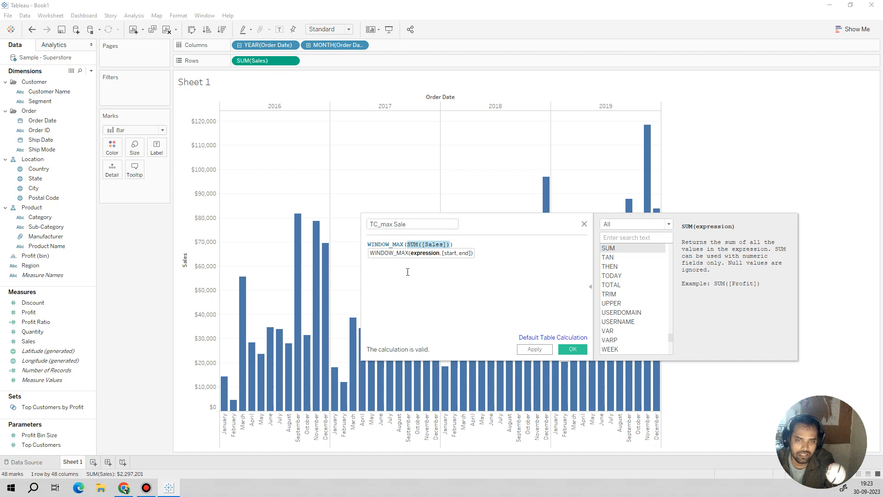
pyautogui.click(534, 352)
pyautogui.click(561, 353)
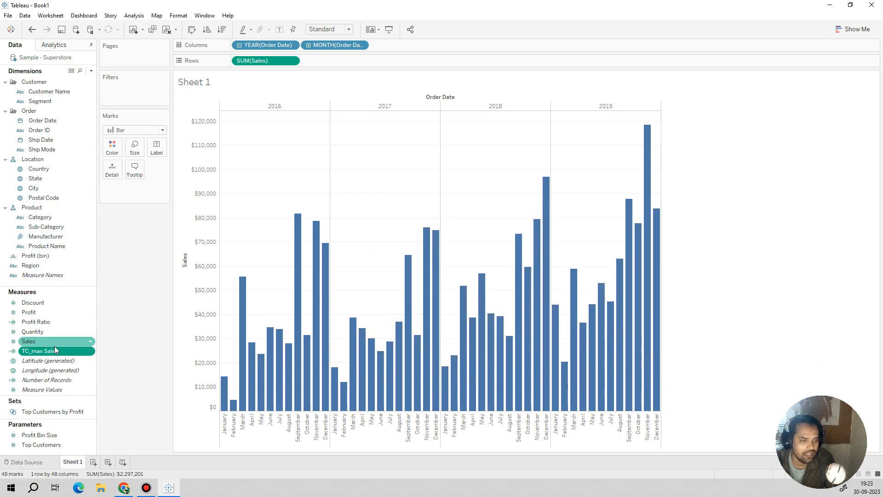
# - Put TC_max Sale on the Marks card's Tooltip so each bar shows it
pyautogui.moveTo(51, 352); pyautogui.dragTo(135, 170)
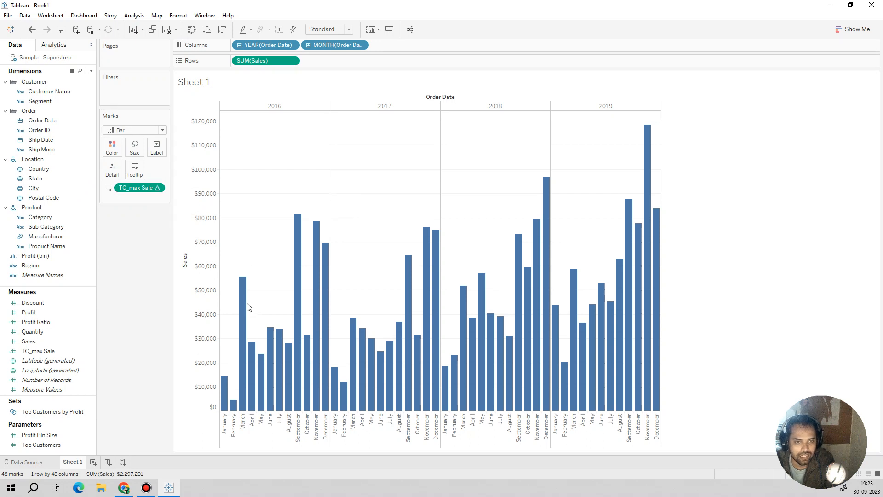
pyautogui.moveTo(244, 307)
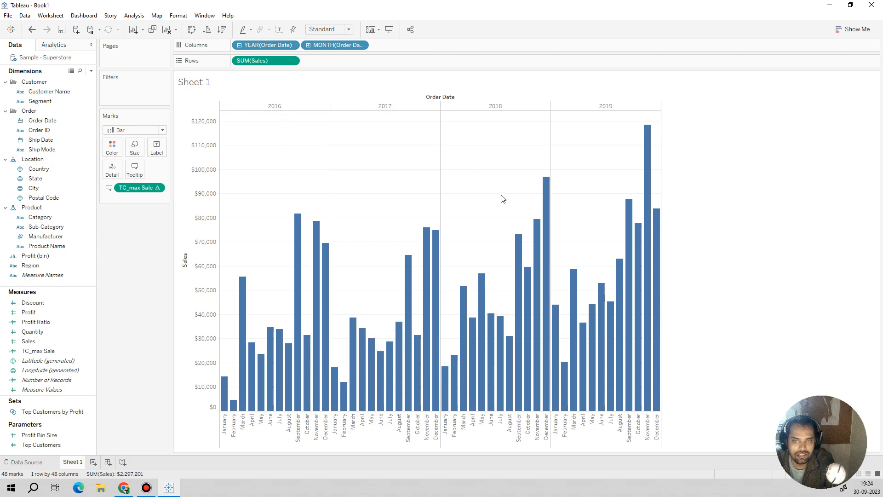
# - Set TC_max Sale to compute using Pane (across), giving each year's peak, e.g. 118,448 for 2019
pyautogui.rightClick(157, 189)
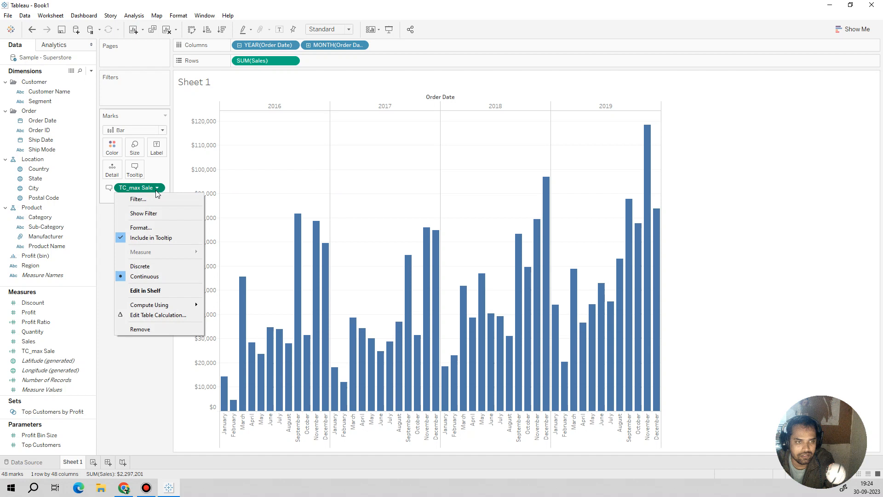
pyautogui.moveTo(140, 309)
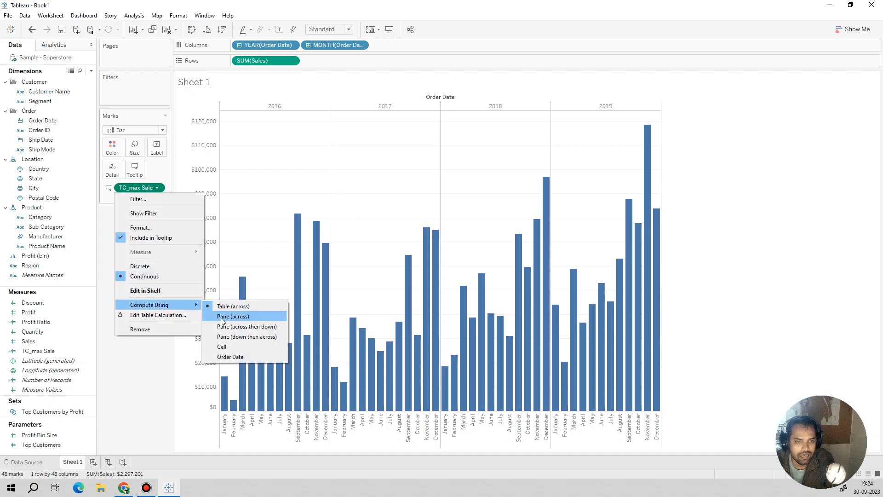
pyautogui.click(247, 317)
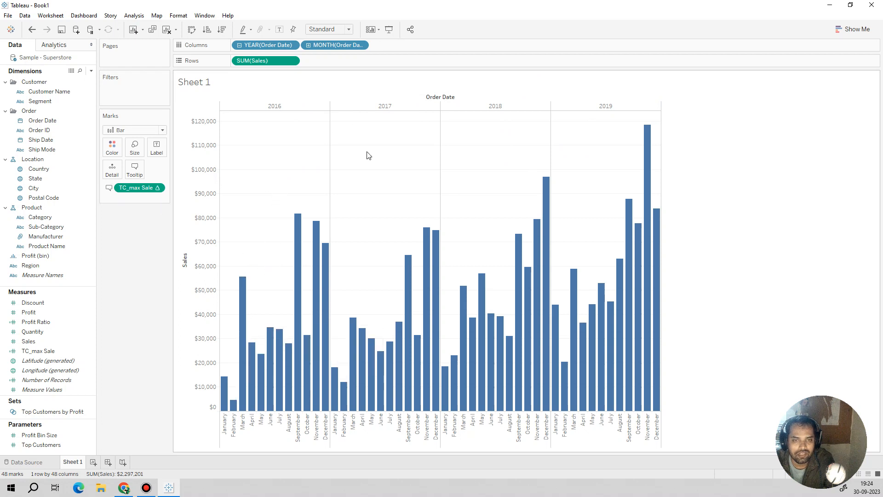
pyautogui.moveTo(271, 351)
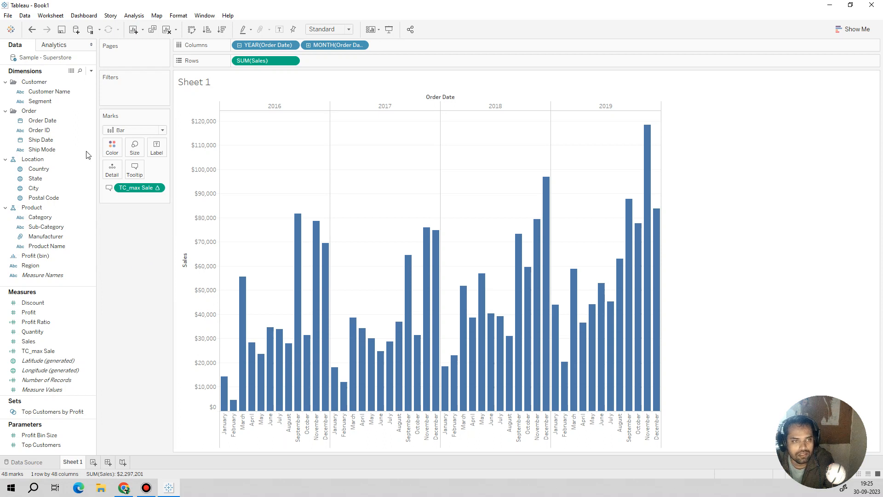
# - Create calculated field TC_min sale with formula WINDOW_MIN(SUM([Sales]))
pyautogui.click(92, 71)
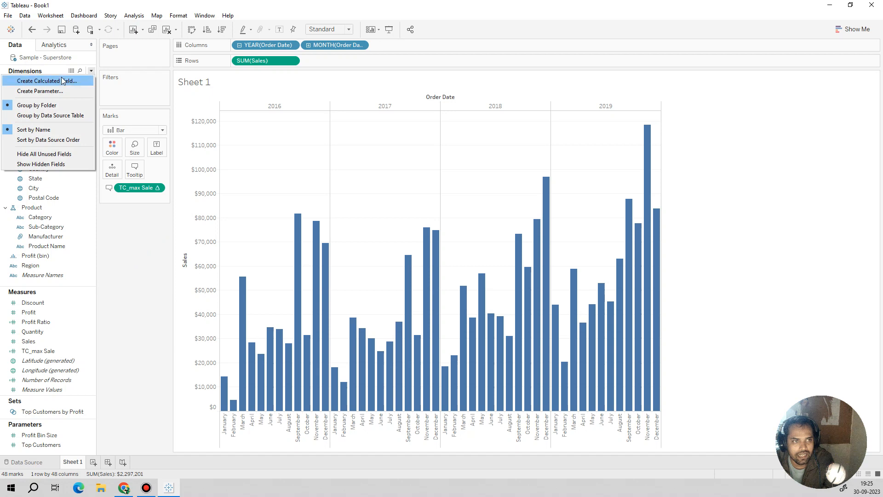
pyautogui.click(42, 79)
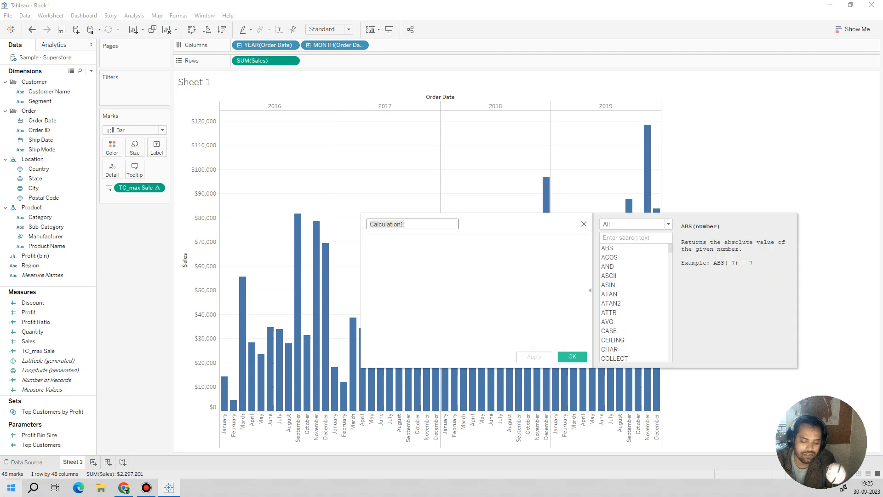
pyautogui.write('TC_min sale')
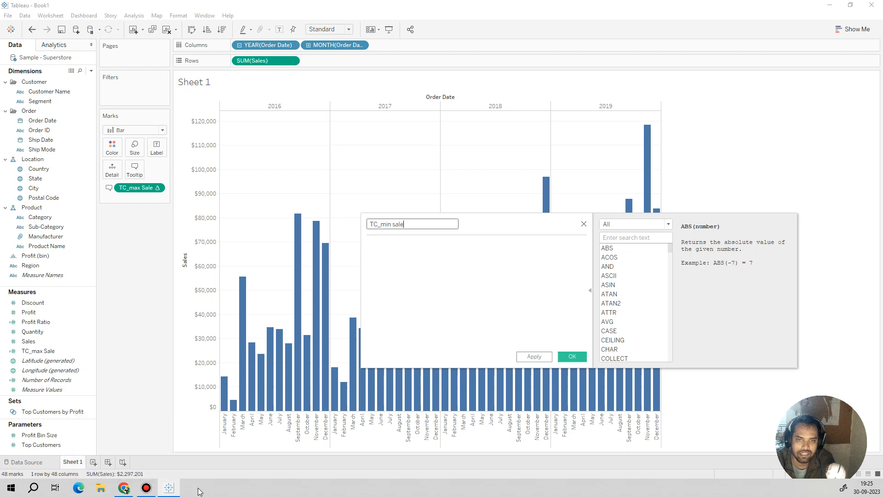
pyautogui.press('Tab')
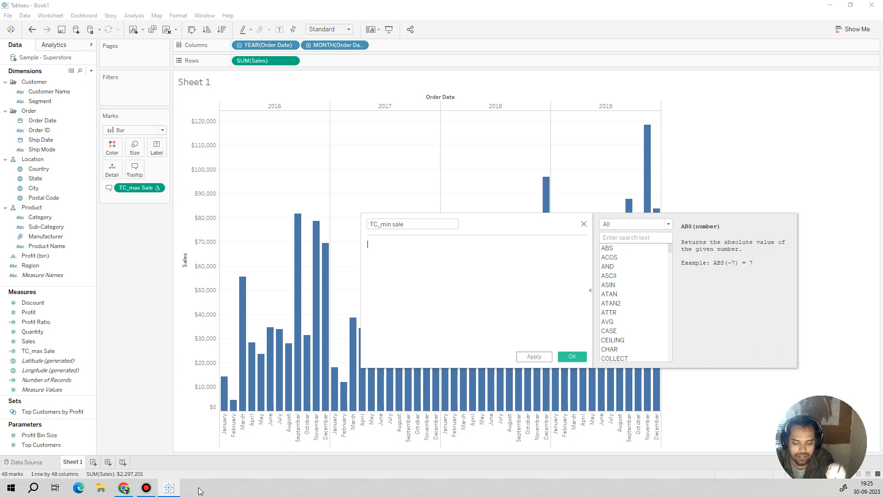
pyautogui.write('wind')
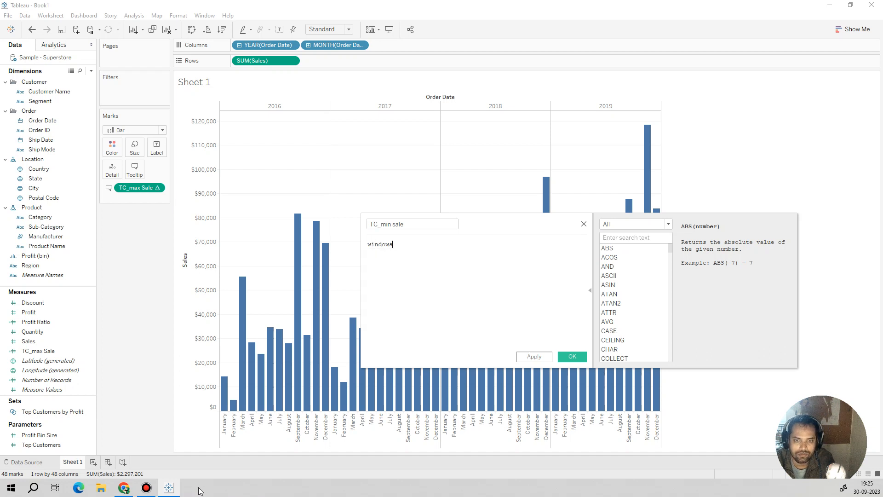
pyautogui.write('ow_min')
pyautogui.press('Return')
pyautogui.write('su')
pyautogui.press('Return')
pyautogui.write('sa')
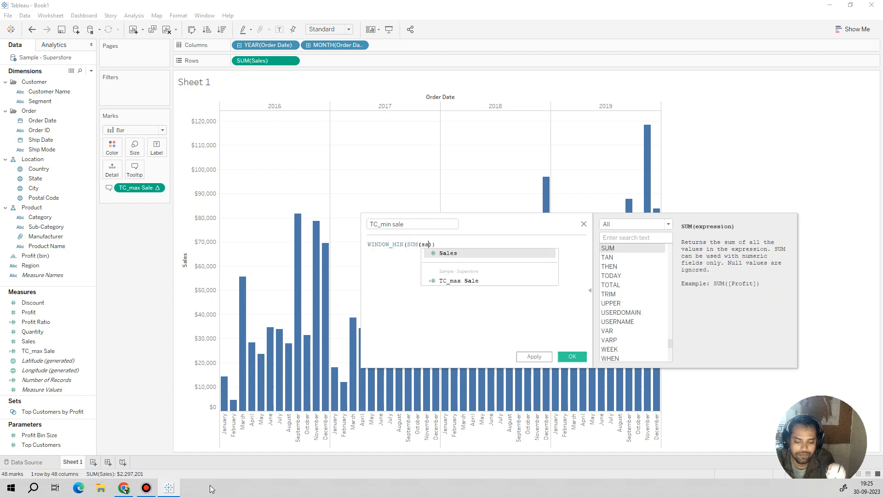
pyautogui.write('le')
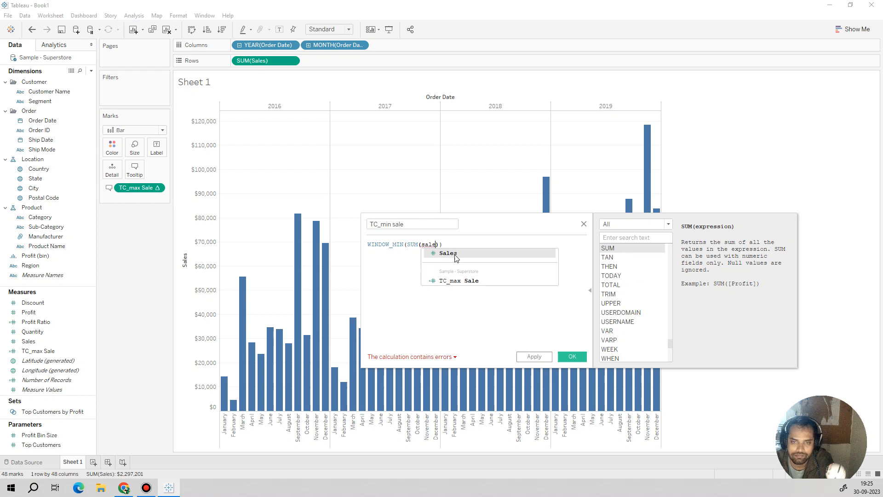
pyautogui.click(455, 256)
# - Save TC_min sale and add it to the bars' tooltip
pyautogui.click(534, 357)
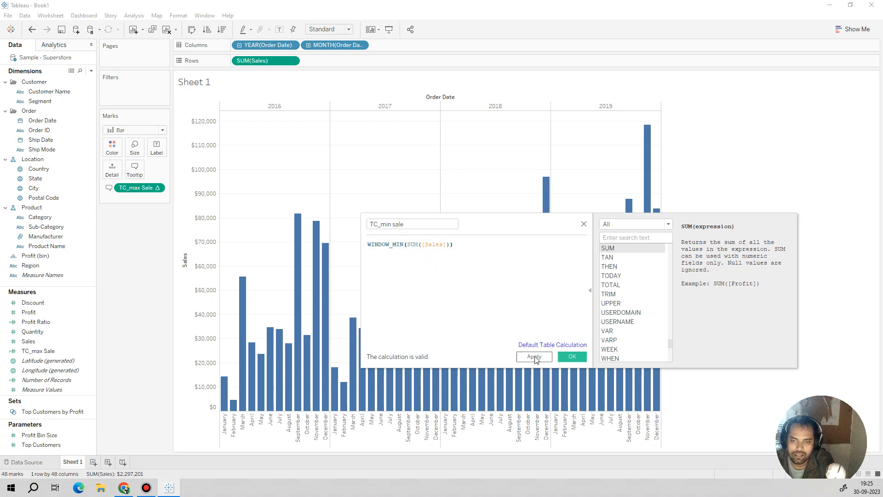
pyautogui.click(571, 358)
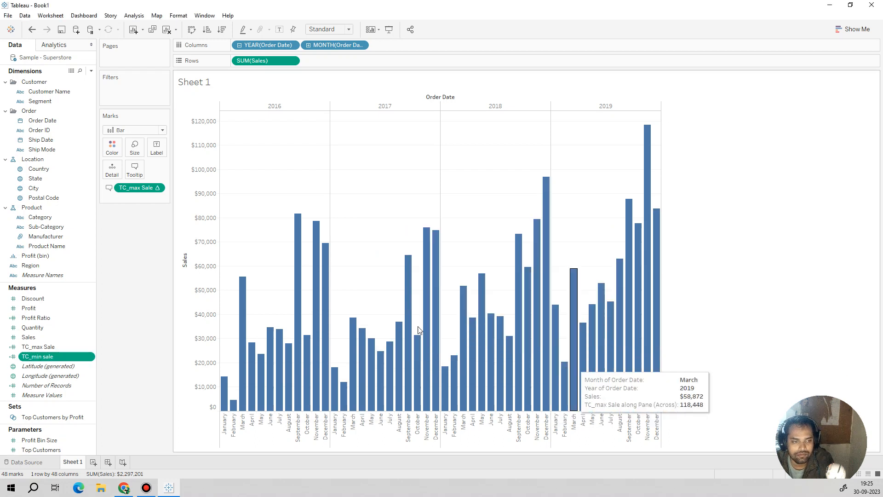
pyautogui.moveTo(44, 360); pyautogui.dragTo(132, 176)
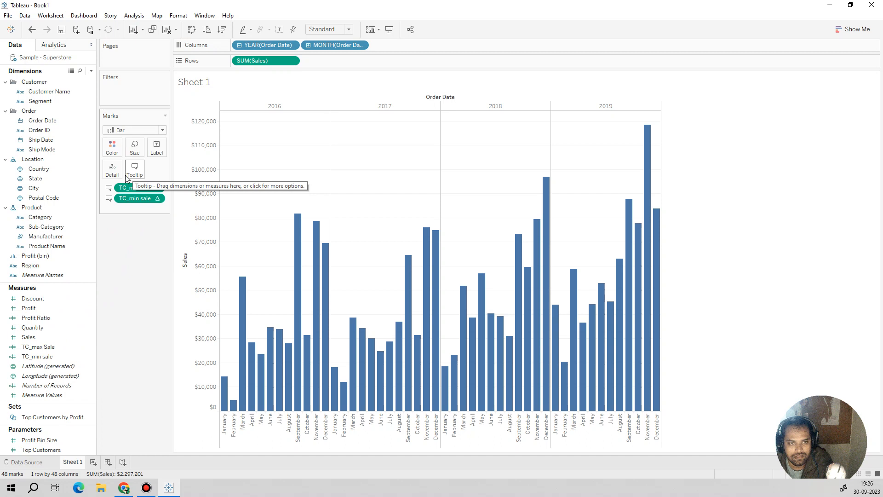
# - Set TC_min sale to compute using Pane (across) so each year gets its own minimum
pyautogui.moveTo(268, 365)
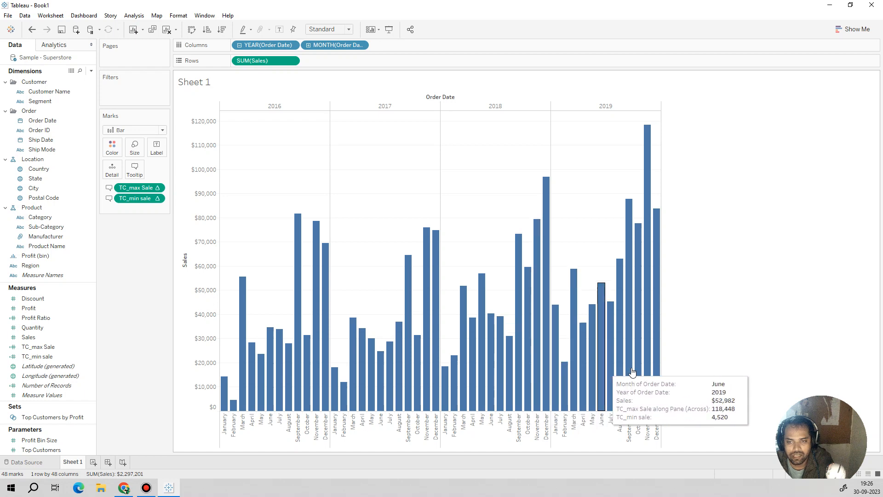
pyautogui.click(157, 198)
pyautogui.moveTo(184, 315)
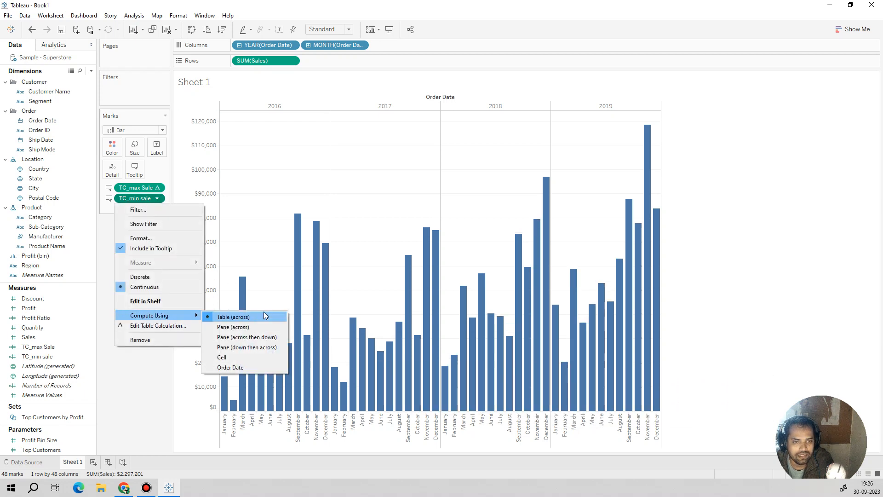
pyautogui.click(242, 327)
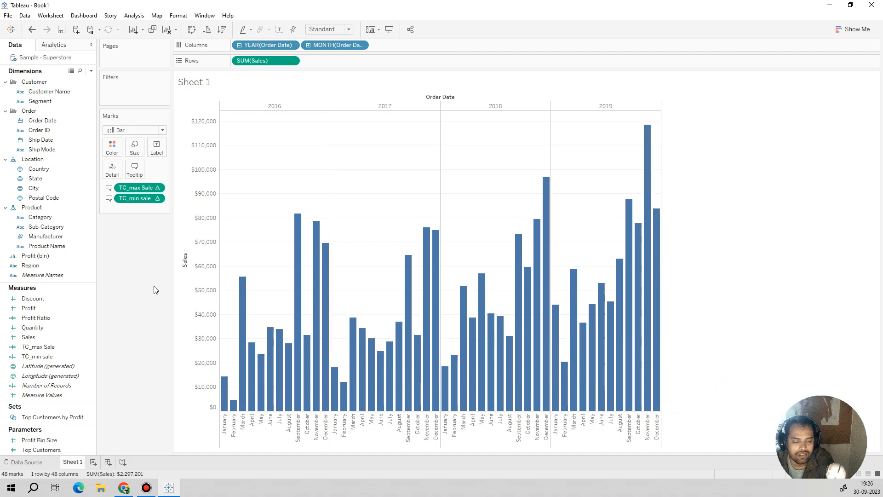
# - Create calculated field Range of sales defined as [TC_max Sale]-[TC_min sale]
pyautogui.click(92, 73)
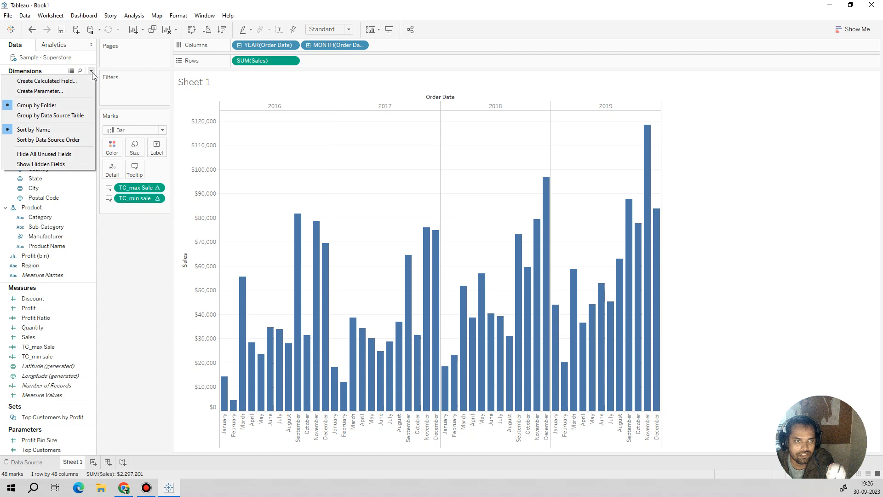
pyautogui.click(64, 83)
pyautogui.write('Range of sales')
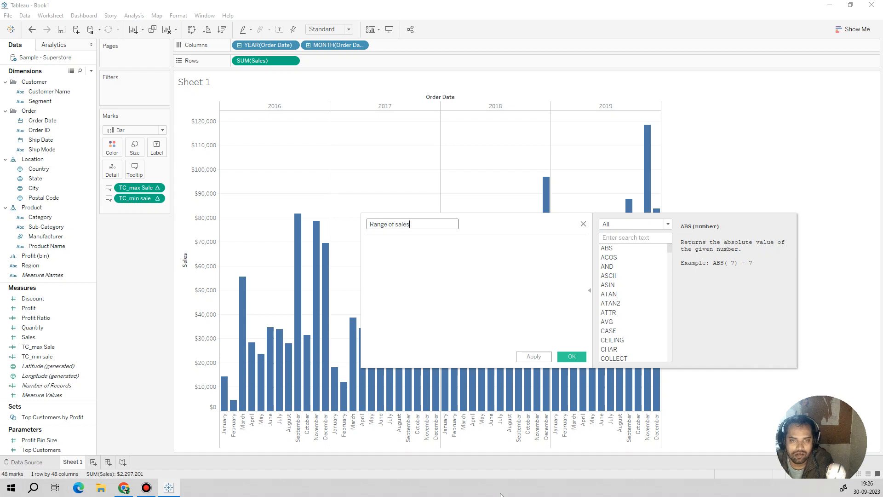
pyautogui.click(480, 271)
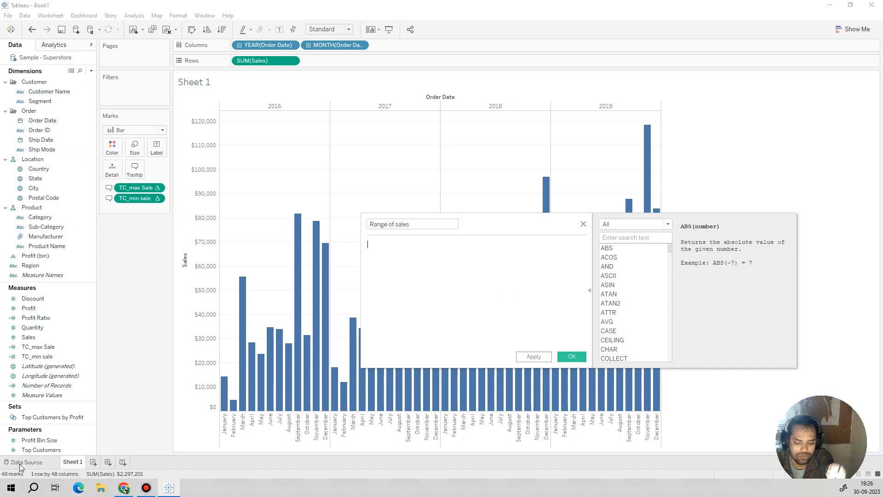
pyautogui.write('[TC_max Sale]')
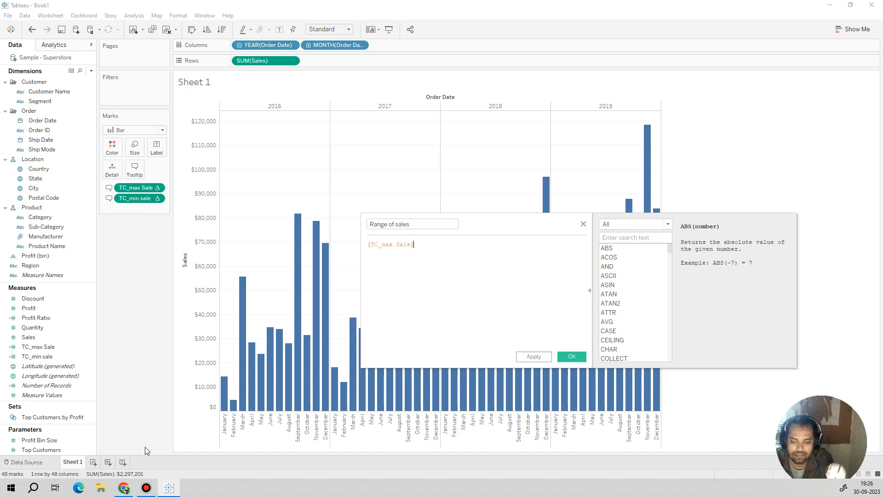
pyautogui.write('-tc')
pyautogui.press('Down')
pyautogui.press('Return')
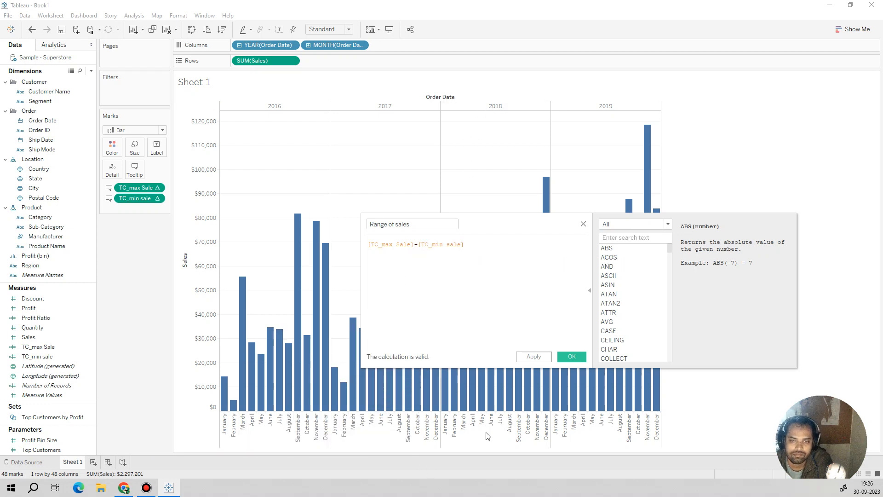
pyautogui.click(535, 357)
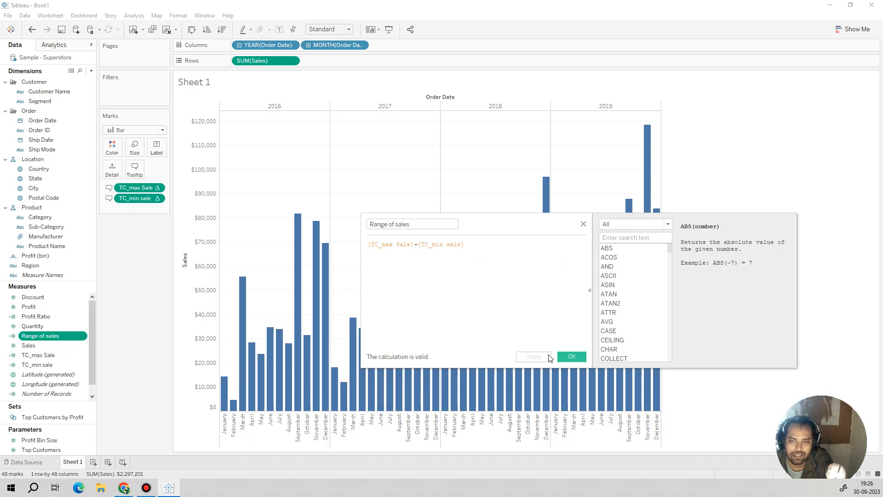
pyautogui.click(572, 357)
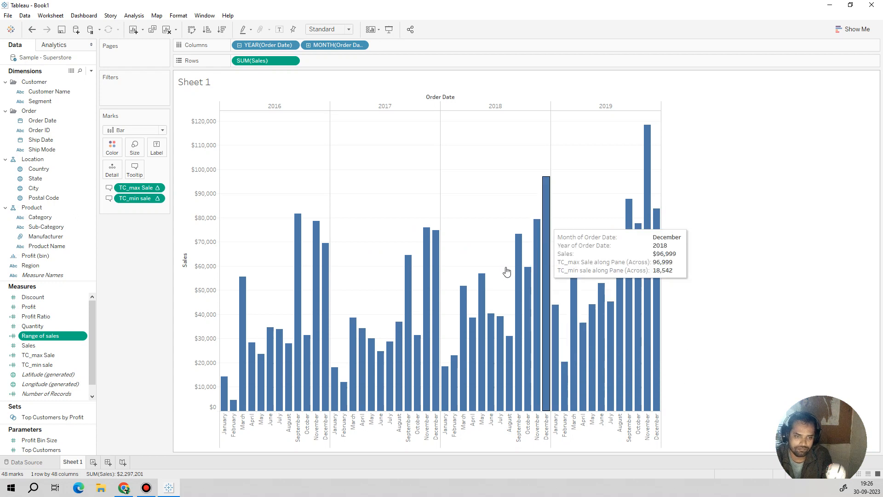
# - Make Range of sales discrete and place it on Columns between YEAR and MONTH headers
pyautogui.rightClick(41, 339)
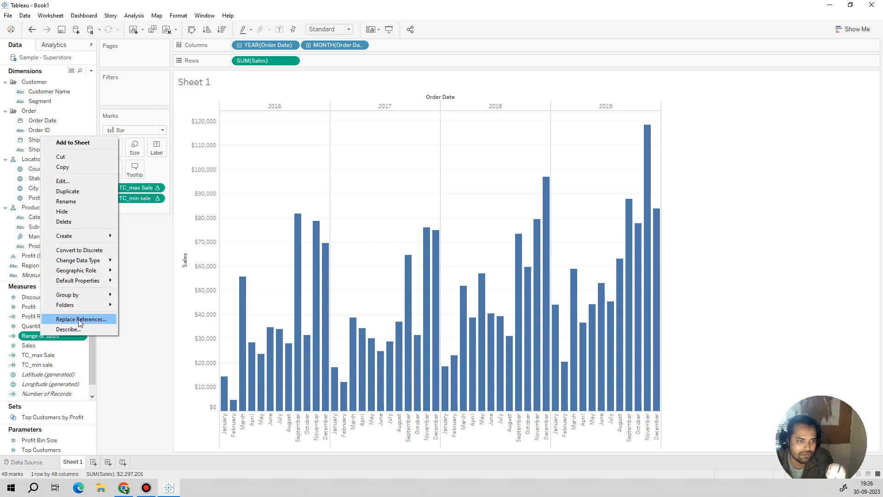
pyautogui.click(89, 250)
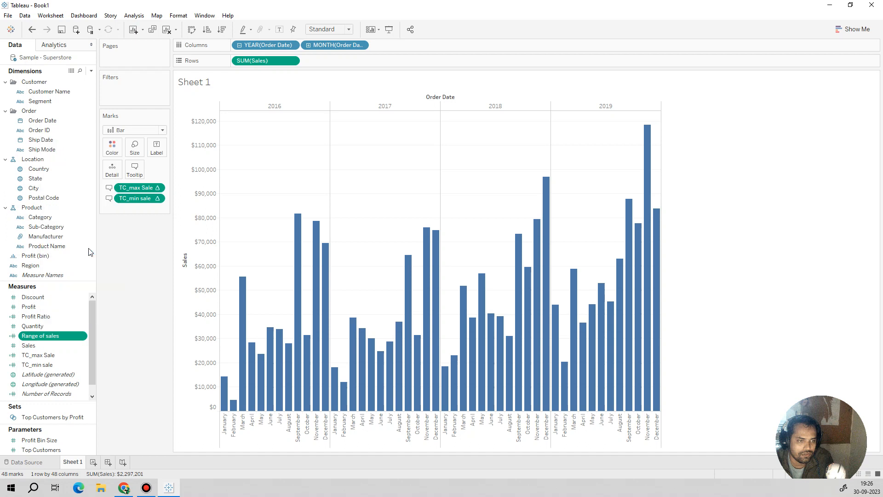
pyautogui.moveTo(41, 336); pyautogui.dragTo(301, 46)
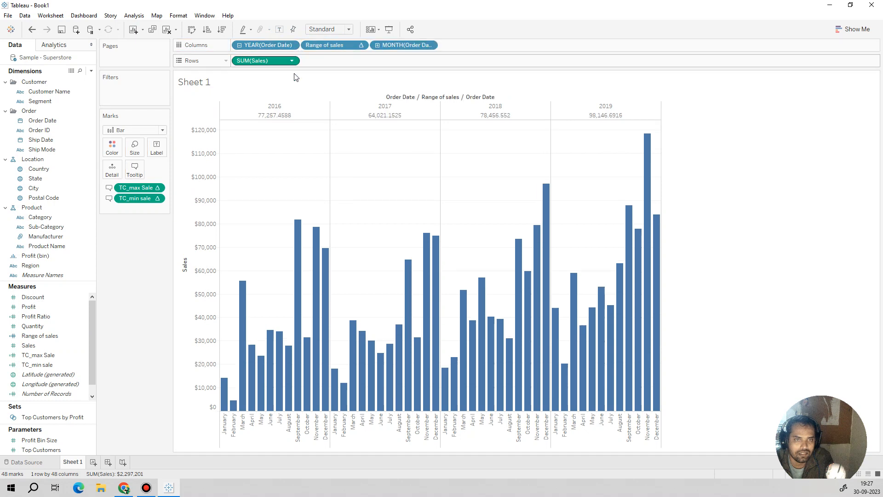
pyautogui.click(274, 119)
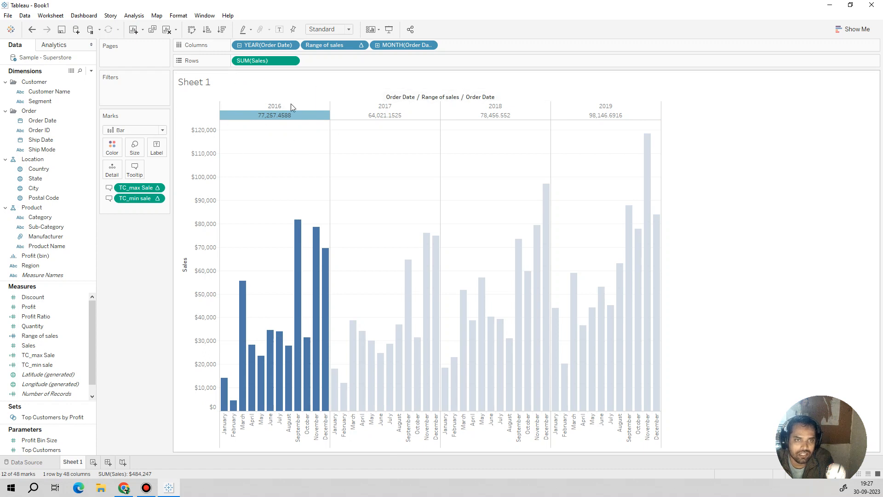
pyautogui.click(749, 155)
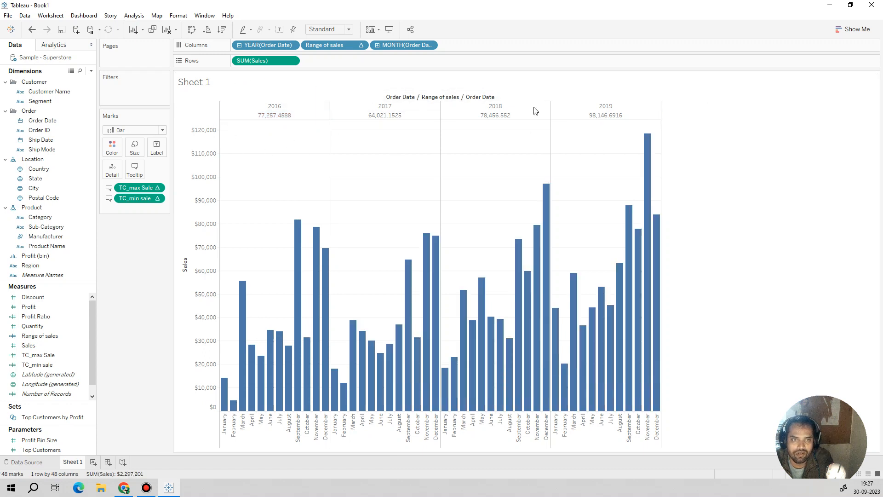
pyautogui.click(361, 45)
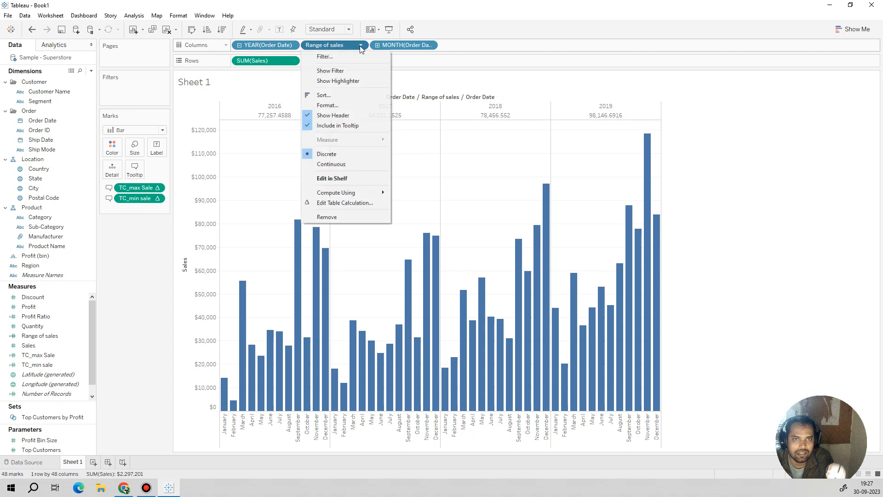
# - Format Range of sales numbers as Currency (Standard) with English (India) locale
pyautogui.click(355, 103)
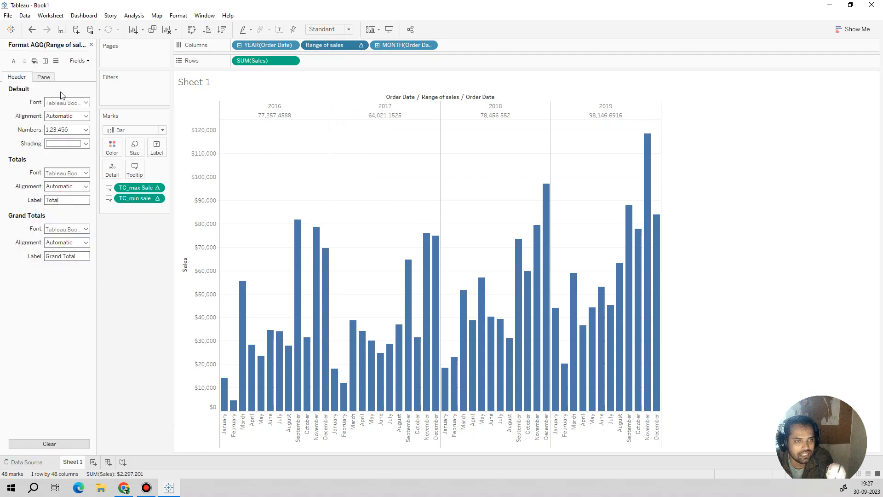
pyautogui.click(83, 131)
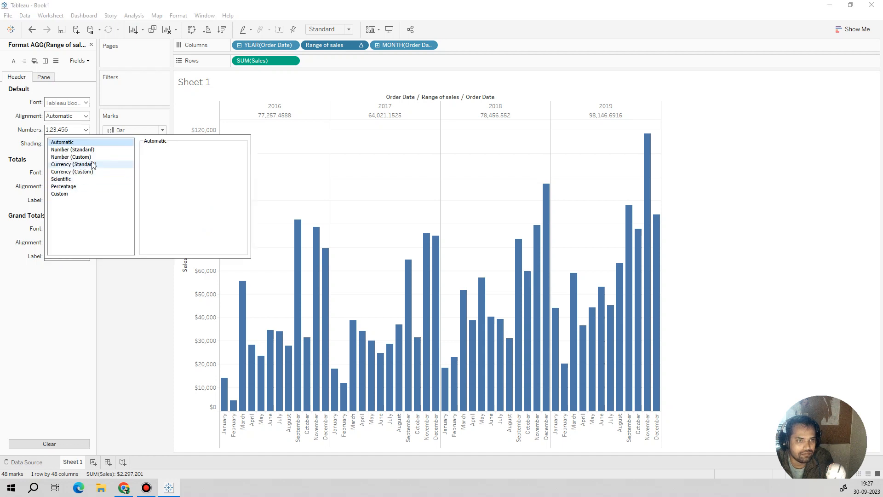
pyautogui.click(93, 165)
pyautogui.click(188, 160)
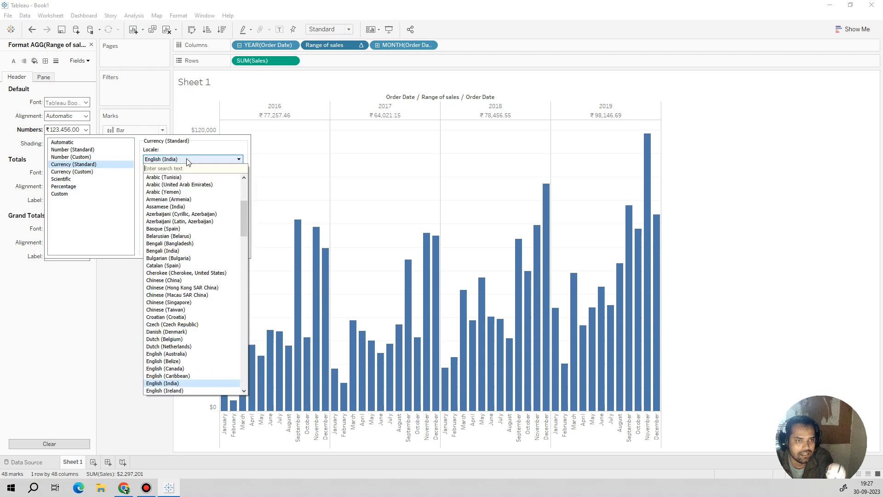
pyautogui.click(187, 150)
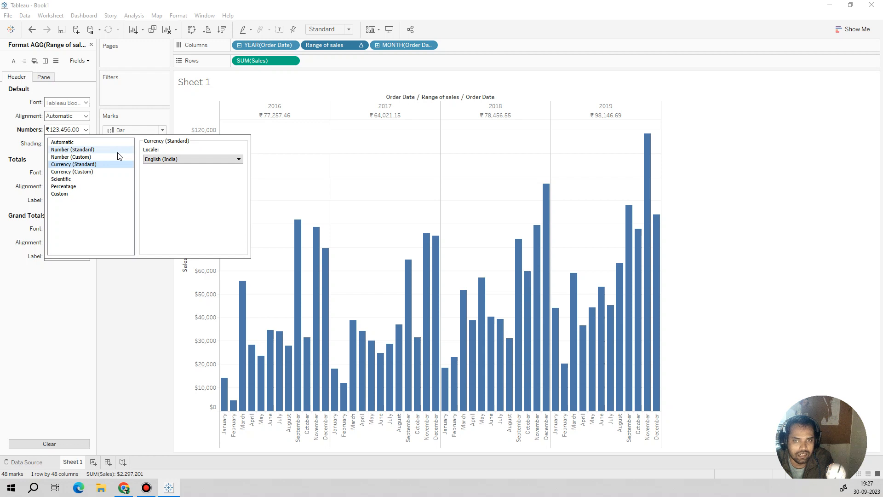
# - Make the worksheet font bold and close the Format pane
pyautogui.click(61, 118)
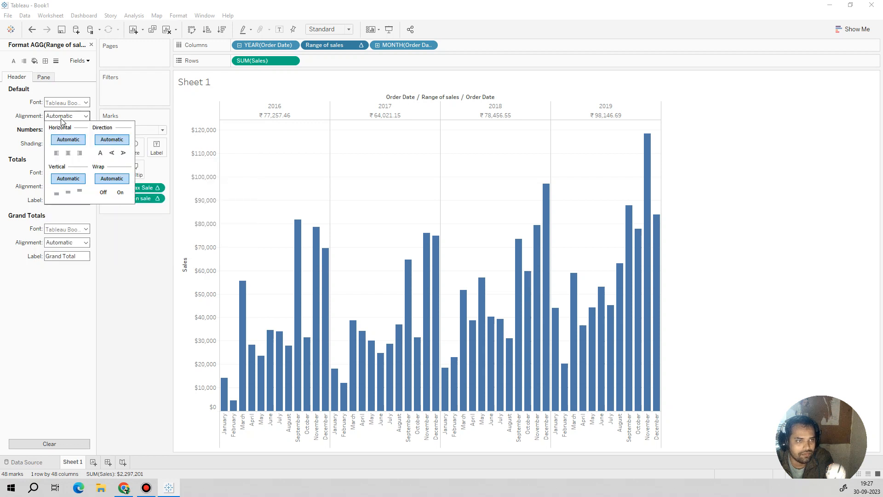
pyautogui.click(56, 92)
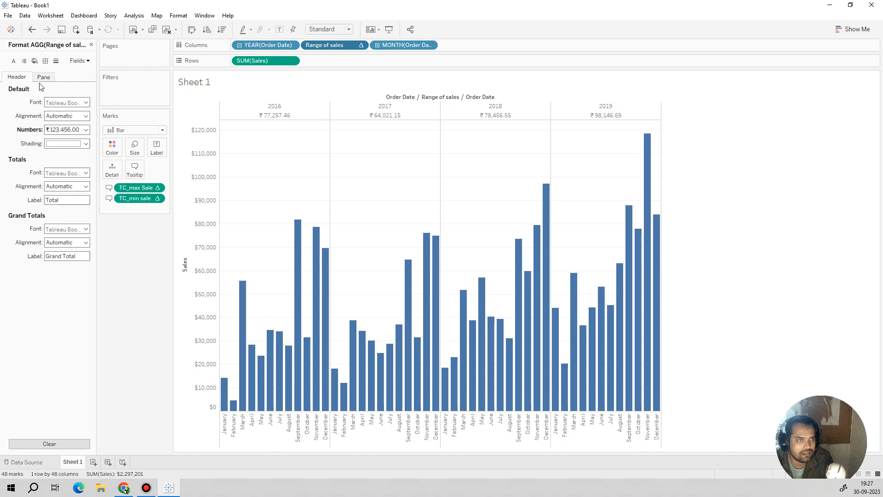
pyautogui.click(14, 61)
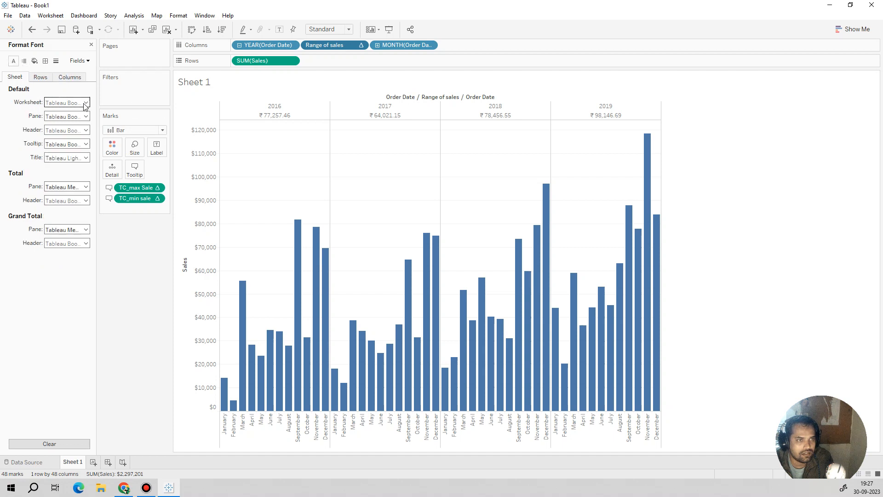
pyautogui.click(85, 103)
pyautogui.click(78, 129)
pyautogui.click(111, 283)
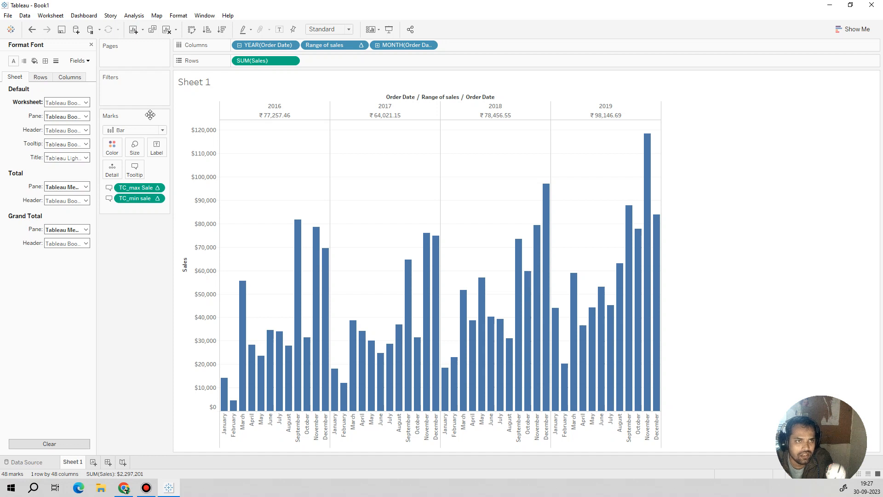
pyautogui.click(92, 44)
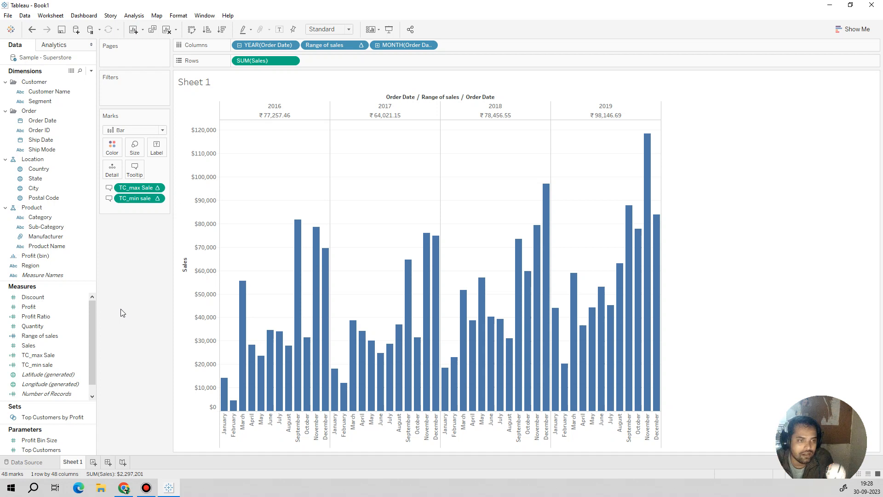
# - Start a new calculated field named TC_% of sale with the formula SUM([Sales])/
pyautogui.click(92, 71)
pyautogui.click(115, 81)
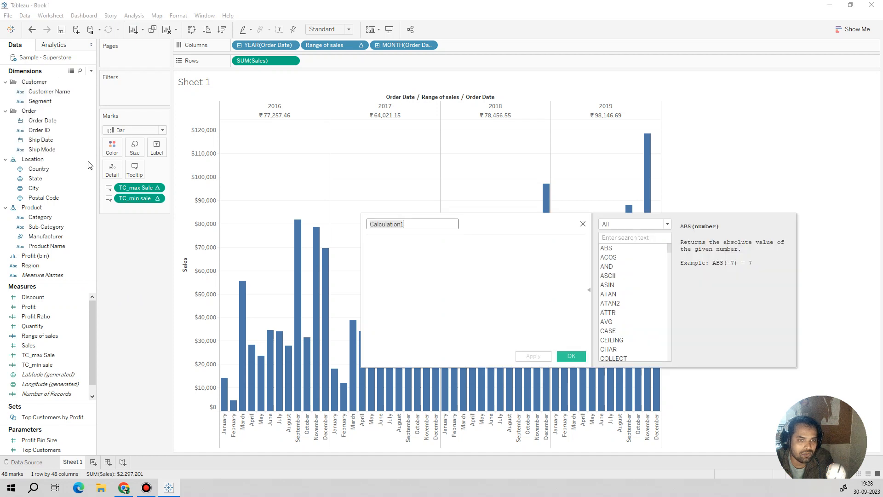
pyautogui.write('TC')
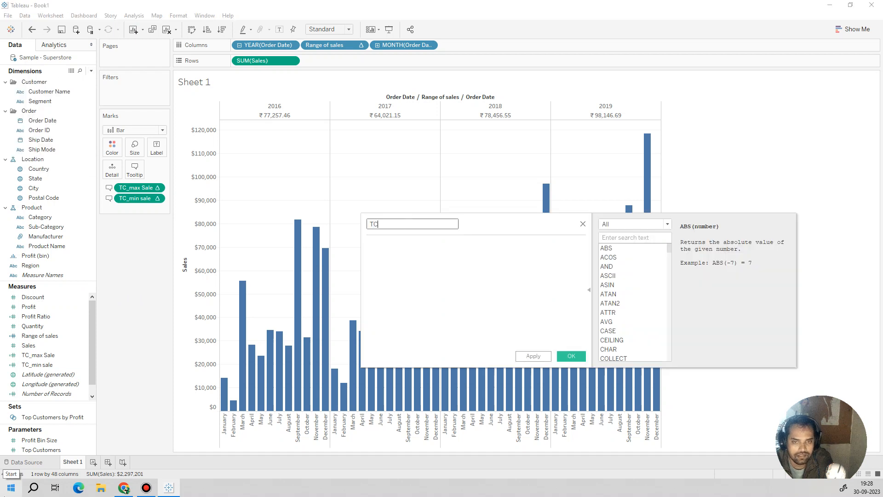
pyautogui.write('_')
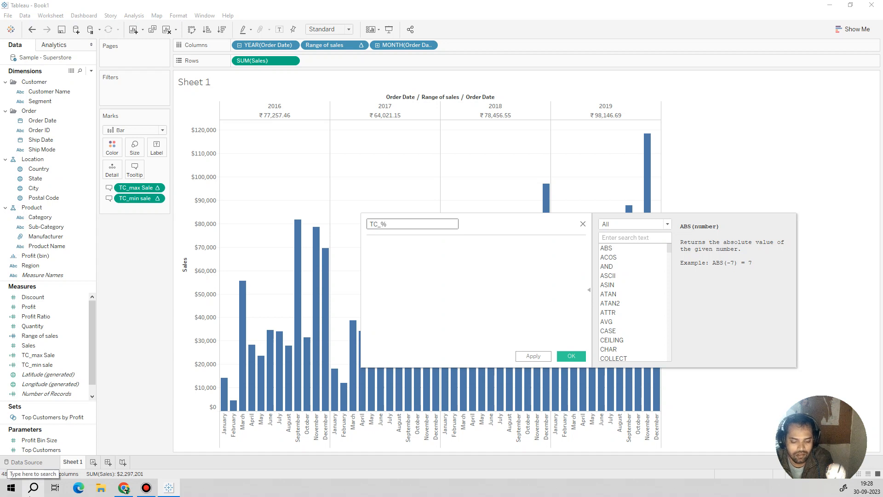
pyautogui.write('% of sale')
pyautogui.click(483, 300)
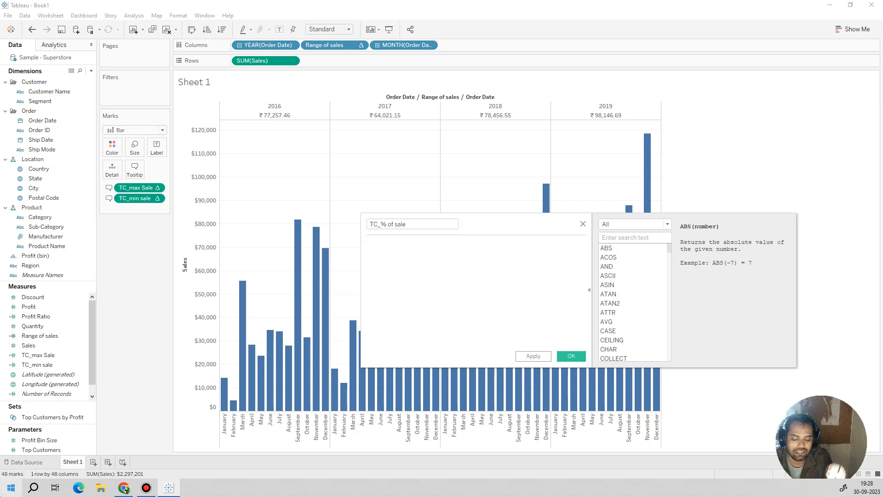
pyautogui.write('sum')
pyautogui.press('Return')
pyautogui.write('[sale')
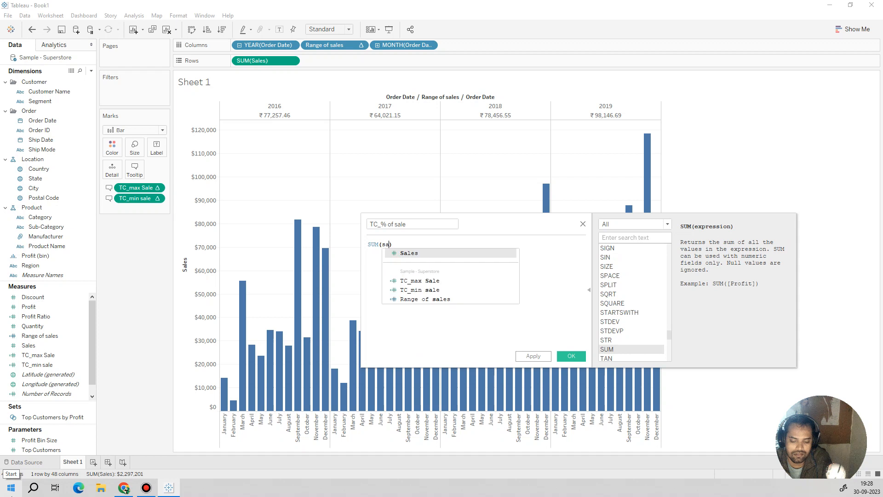
pyautogui.press('Return')
pyautogui.press('End')
pyautogui.write('/')
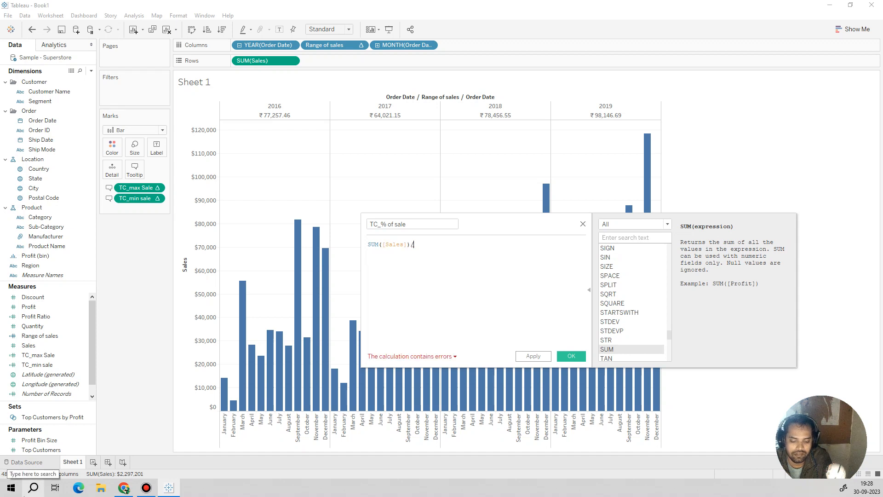
pyautogui.write('t')
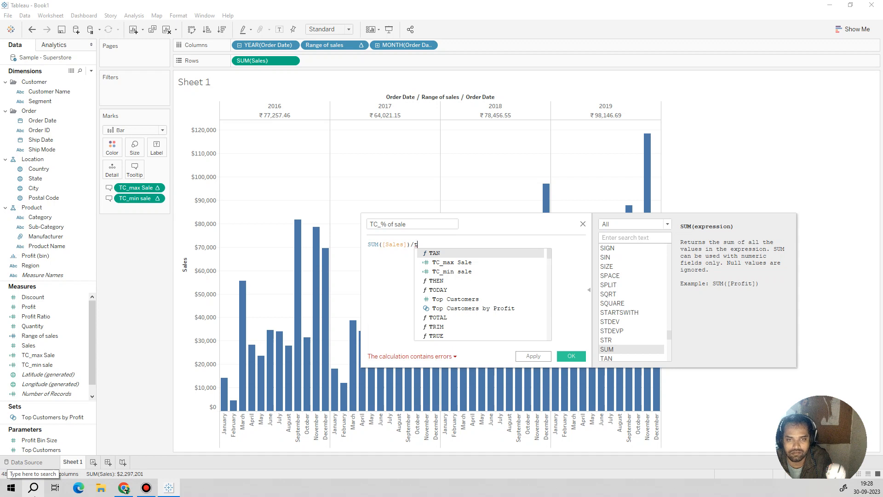
pyautogui.press('BackSpace')
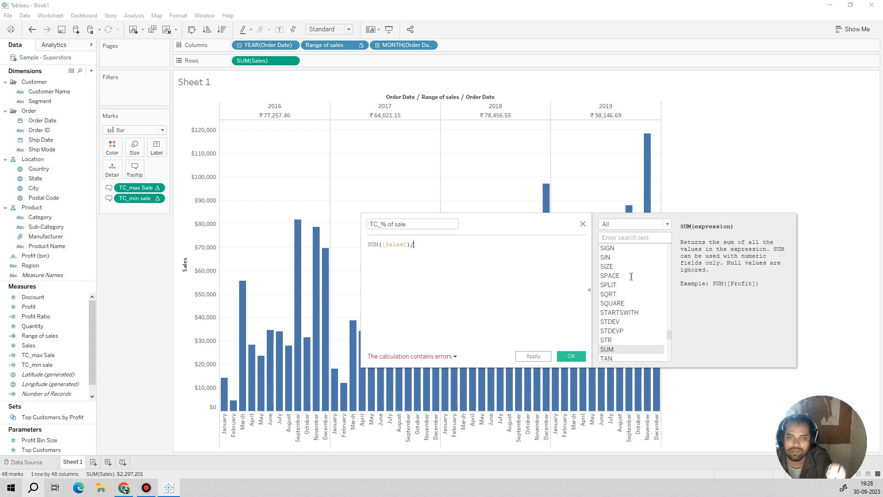
# - Rename it TC_sum sales, replace the formula with WINDOW_SUM(SUM([Sales])), and save
pyautogui.moveTo(407, 225); pyautogui.dragTo(369, 224)
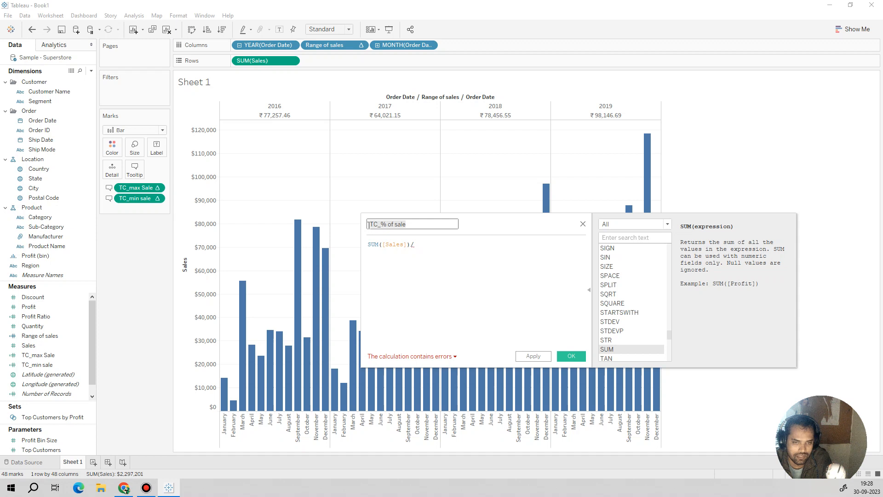
pyautogui.write('T')
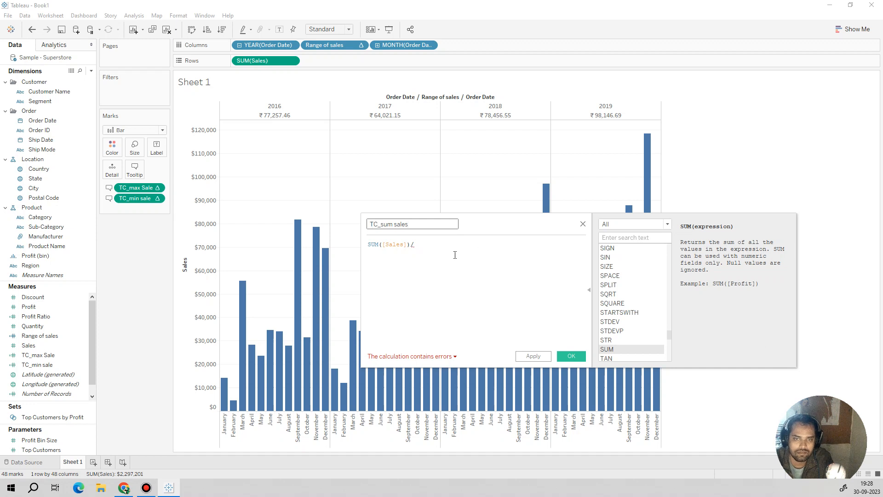
pyautogui.moveTo(426, 249); pyautogui.dragTo(362, 243)
pyautogui.write('wi')
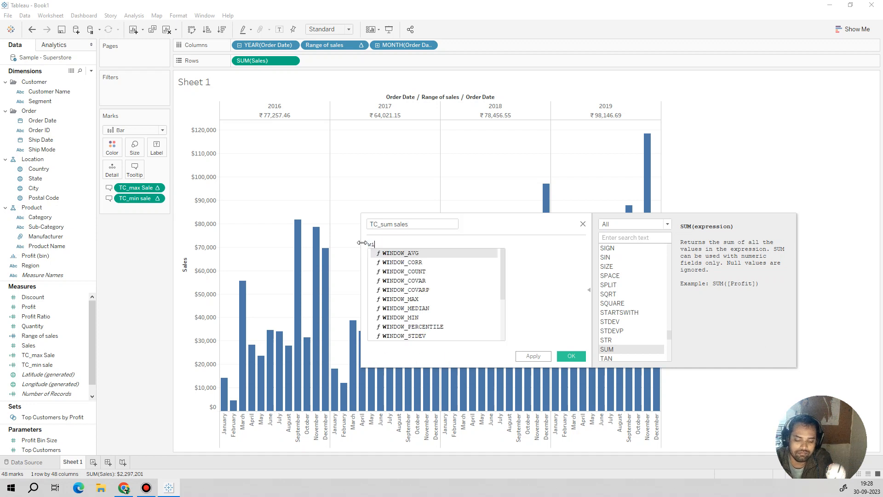
pyautogui.write('ndows_')
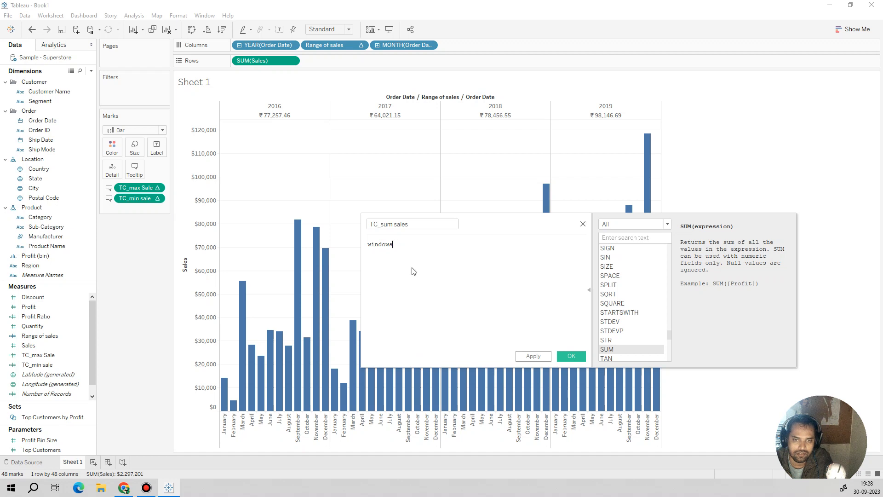
pyautogui.press('BackSpace')
pyautogui.write('_su')
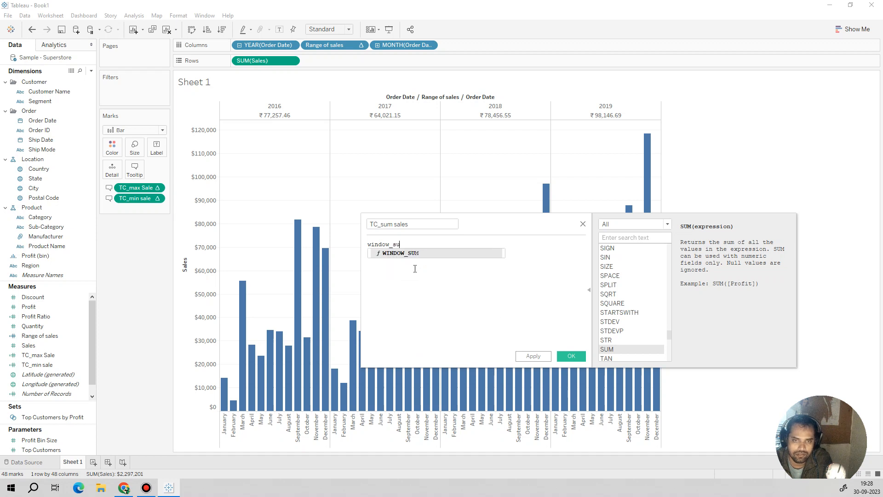
pyautogui.press('Return')
pyautogui.write('sum')
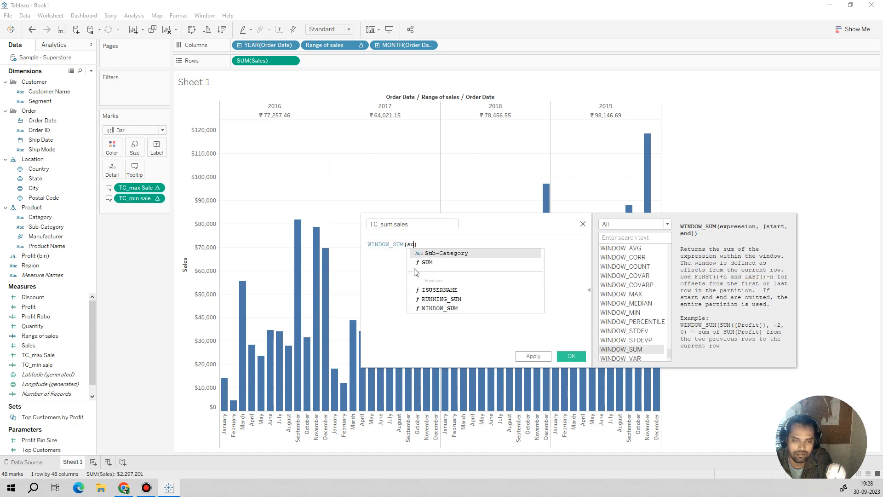
pyautogui.press('Return')
pyautogui.write('sal')
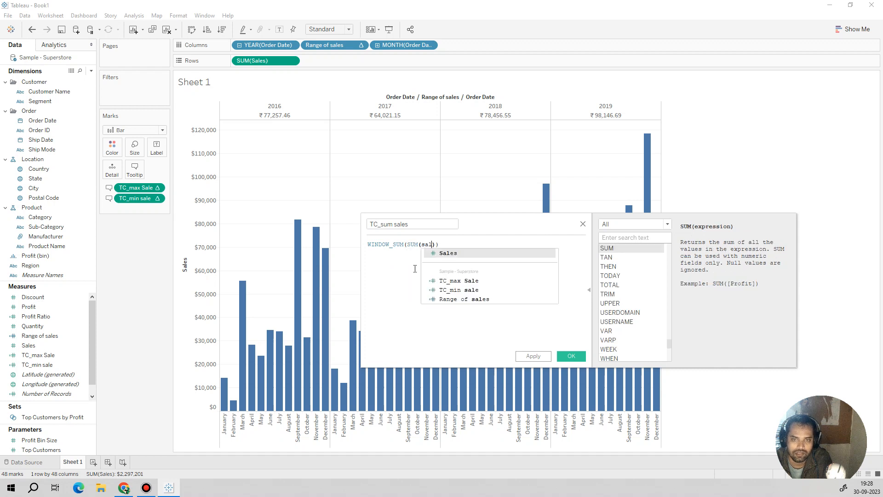
pyautogui.press('Return')
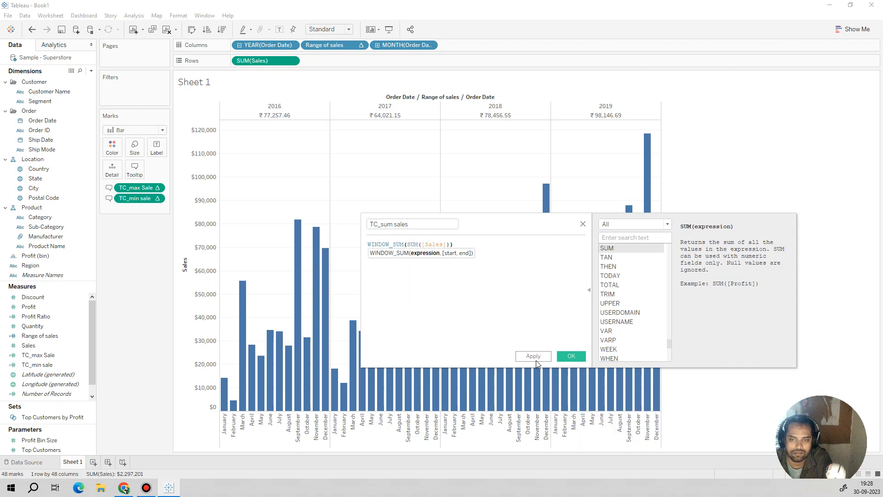
pyautogui.click(571, 355)
# - Put TC_sum sales on Tooltip and set its Compute Using to Pane (across)
pyautogui.moveTo(37, 376); pyautogui.dragTo(130, 173)
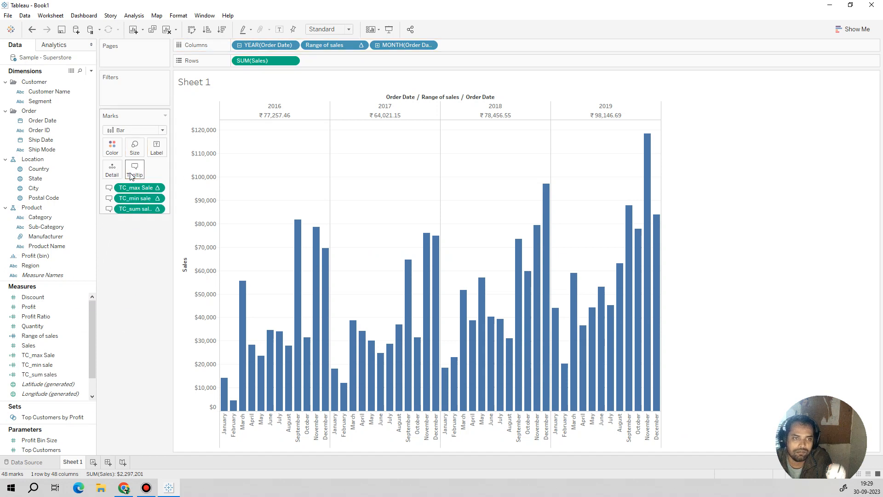
pyautogui.moveTo(312, 278)
pyautogui.moveTo(299, 348)
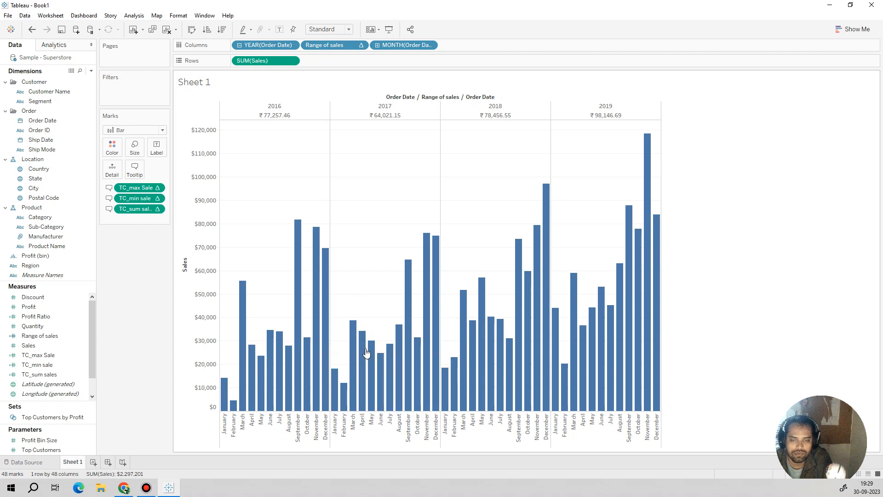
pyautogui.click(156, 209)
pyautogui.moveTo(156, 324)
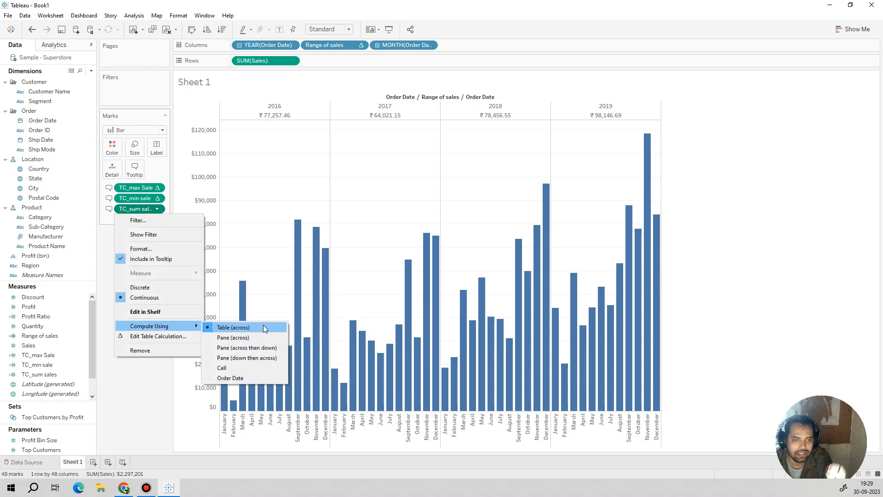
pyautogui.click(220, 339)
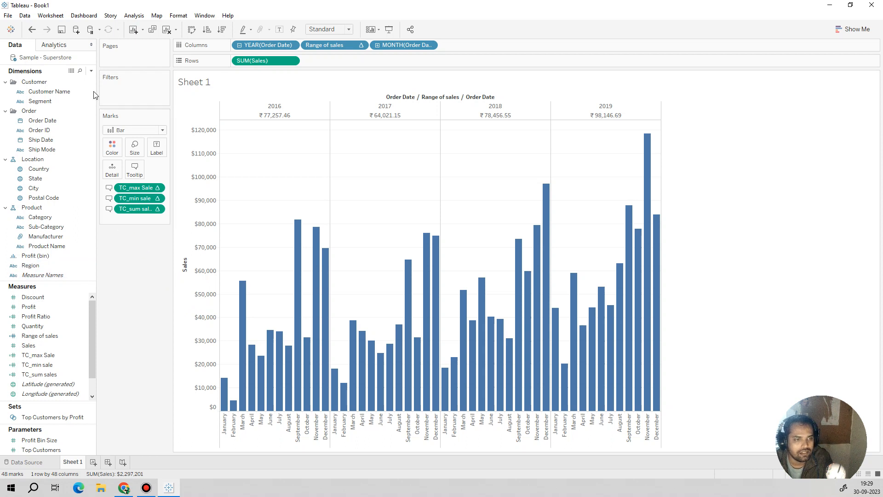
# - Create a calculated field named TC_% sales starting with SUM([Sales])
pyautogui.click(91, 72)
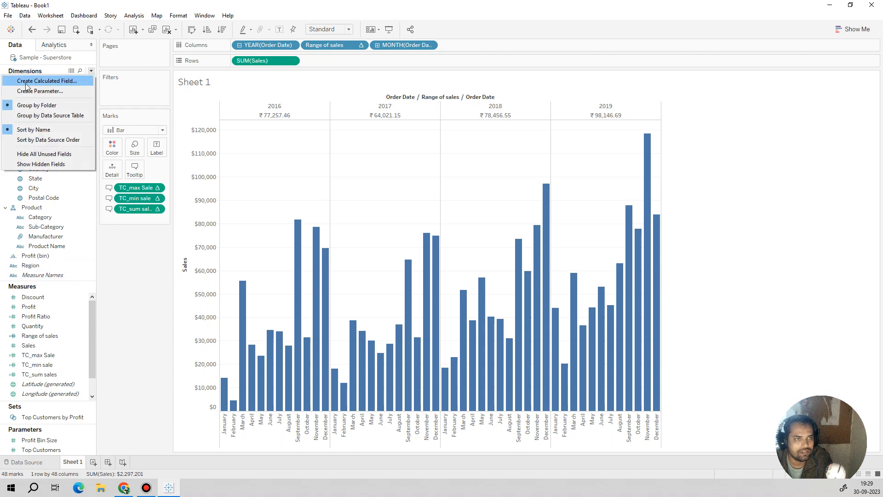
pyautogui.click(59, 82)
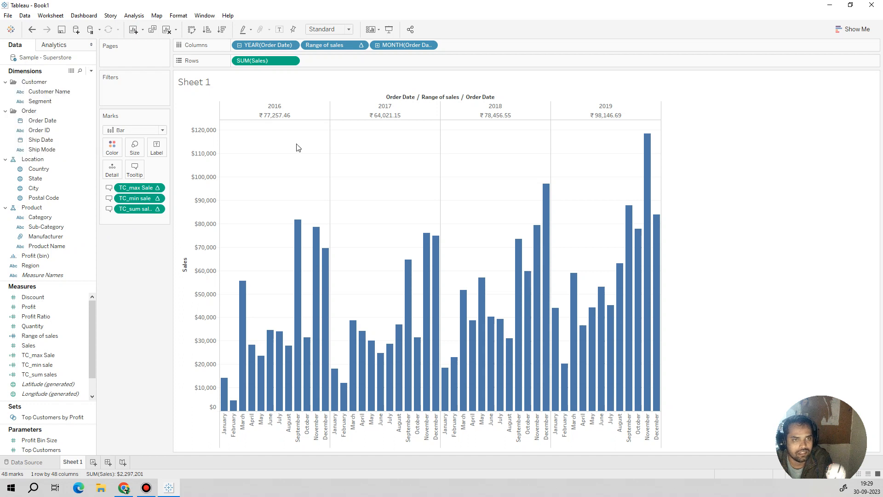
pyautogui.write('Tc')
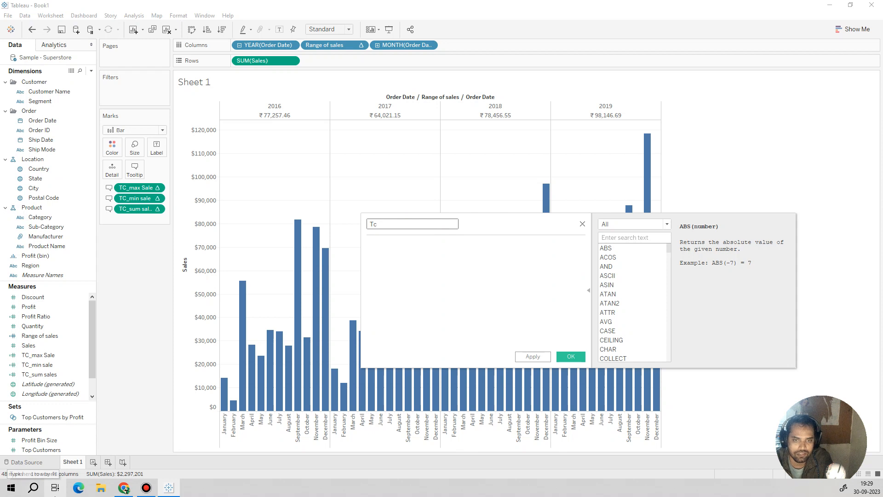
pyautogui.press('BackSpace')
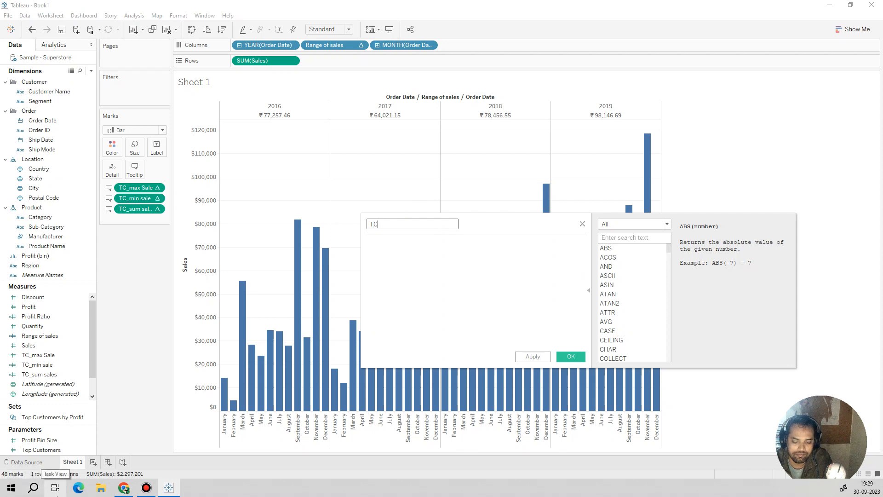
pyautogui.write('C_% sa')
pyautogui.press('Tab')
pyautogui.write('sum')
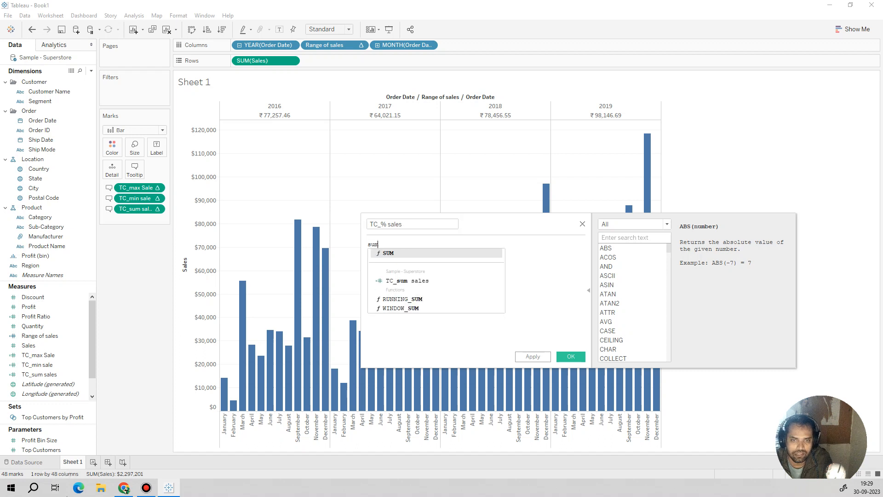
pyautogui.press('Return')
pyautogui.write('[sa')
pyautogui.press('Return')
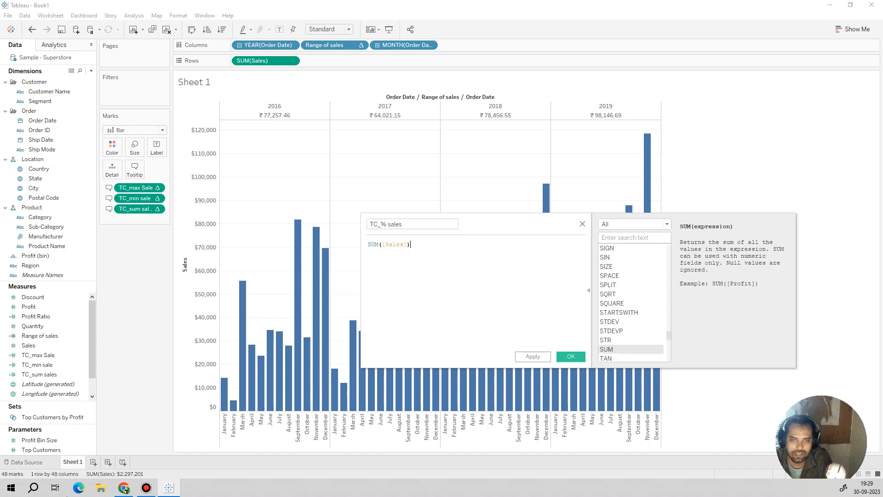
# - Divide the sum by [TC_sum sales], then apply and save the calculation
pyautogui.write('/')
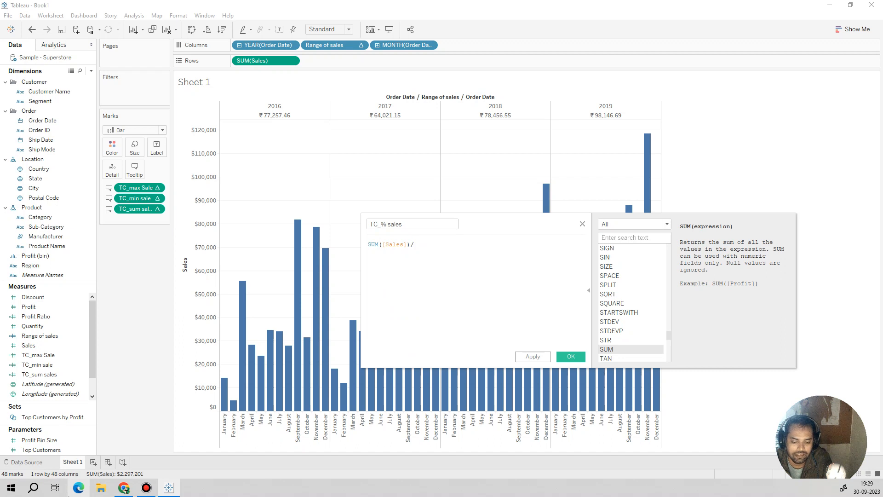
pyautogui.write('tc')
pyautogui.press('Down')
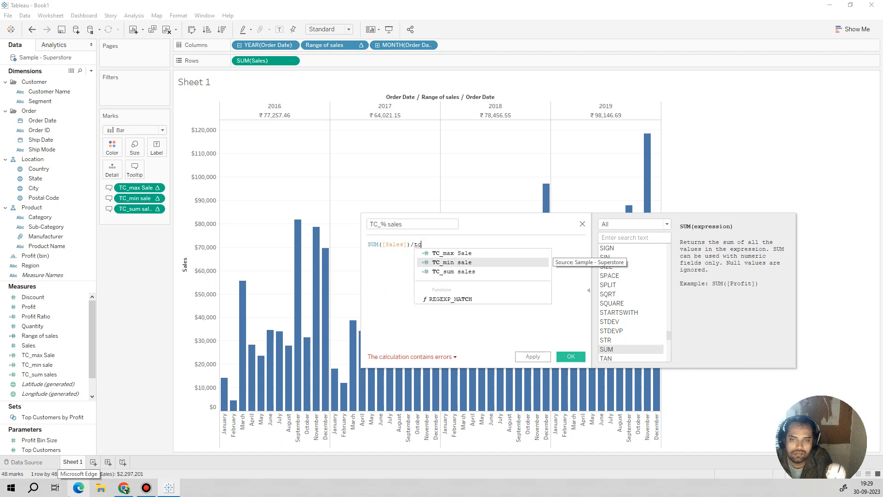
pyautogui.press('Down')
pyautogui.press('Down')
pyautogui.press('Up')
pyautogui.press('Return')
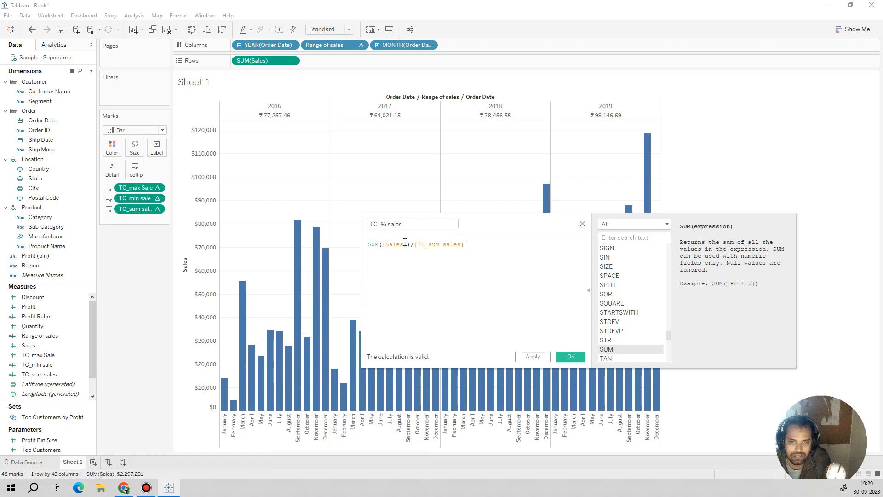
pyautogui.moveTo(410, 245); pyautogui.dragTo(368, 247)
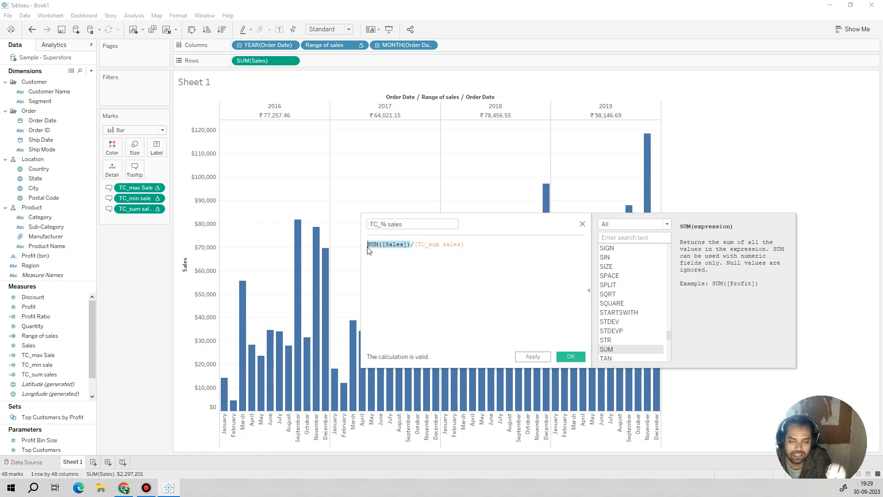
pyautogui.moveTo(416, 245); pyautogui.dragTo(469, 244)
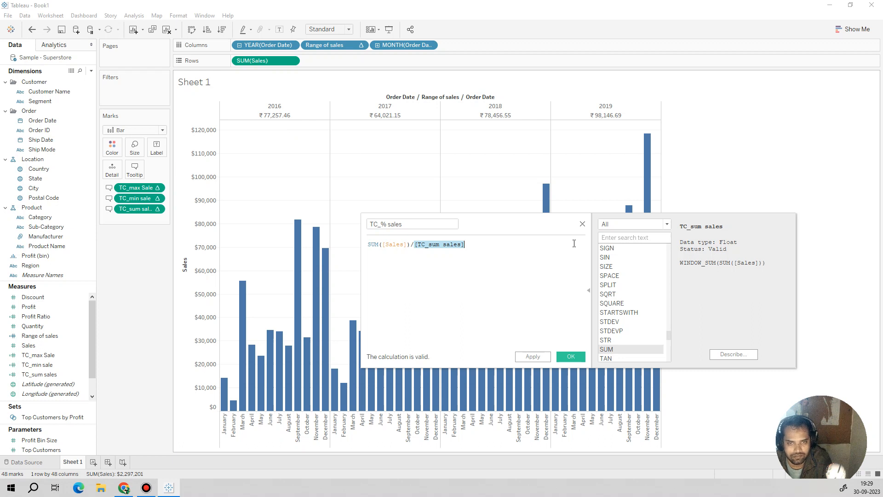
pyautogui.click(532, 357)
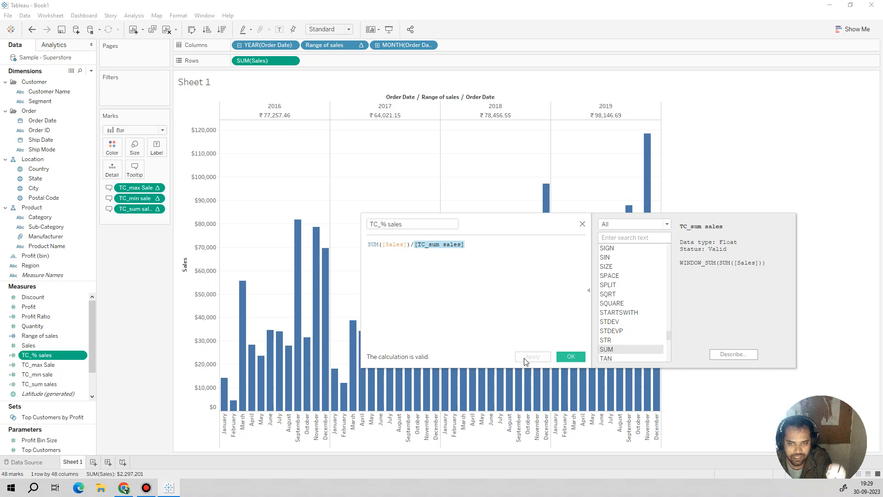
pyautogui.click(570, 357)
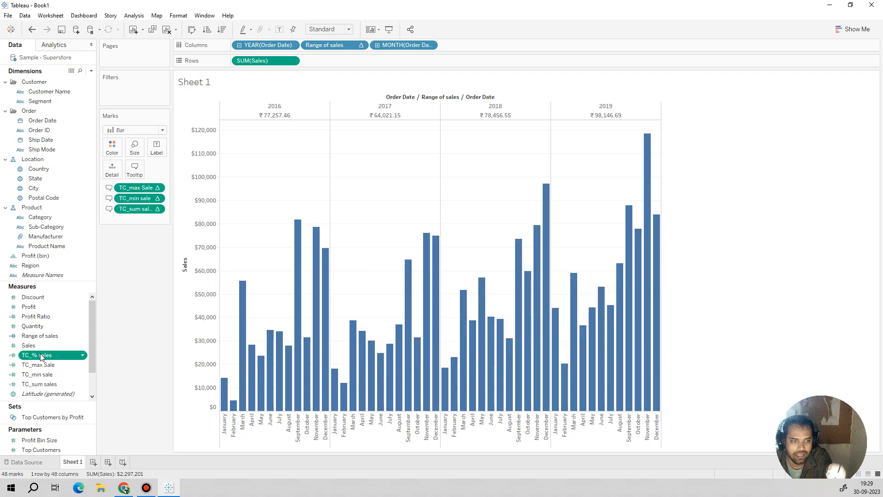
# - Drop TC_% sales onto the marks, then remove it again
pyautogui.moveTo(49, 332); pyautogui.dragTo(123, 221)
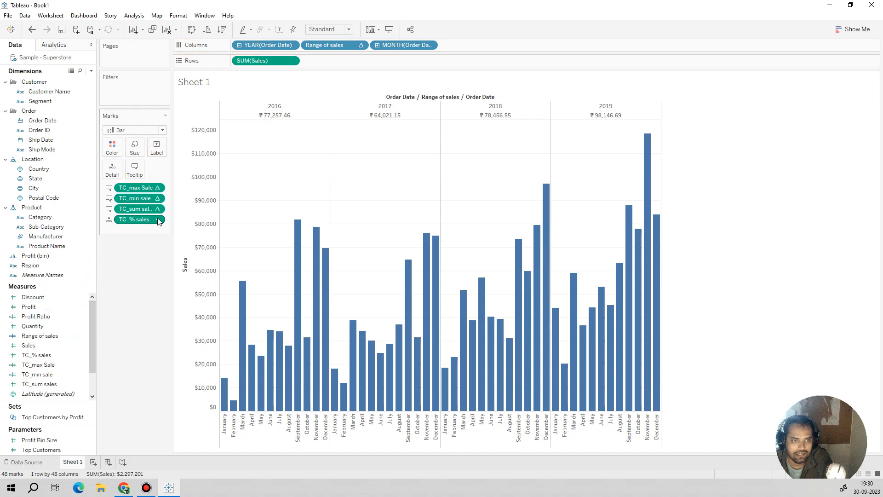
pyautogui.click(158, 220)
pyautogui.click(145, 220)
pyautogui.moveTo(143, 220); pyautogui.dragTo(111, 265)
# - Set TC_% sales' default number format to Percentage and add it to the bar tooltips
pyautogui.click(48, 308)
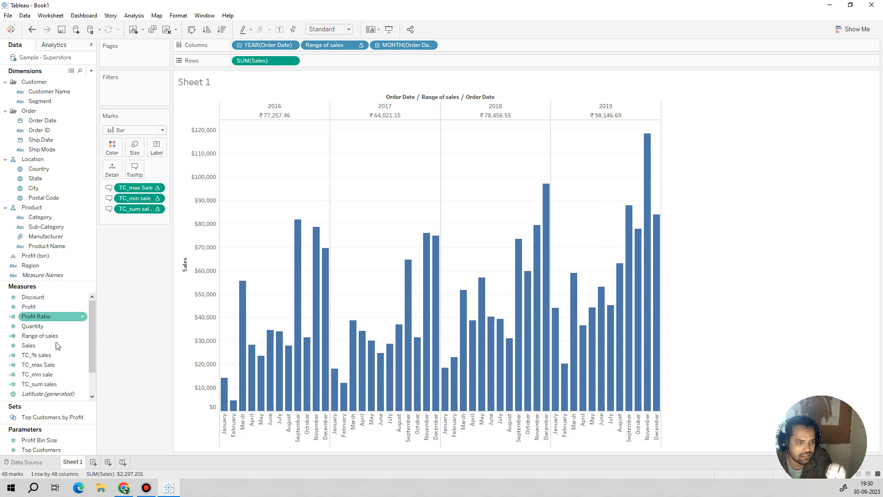
pyautogui.click(82, 356)
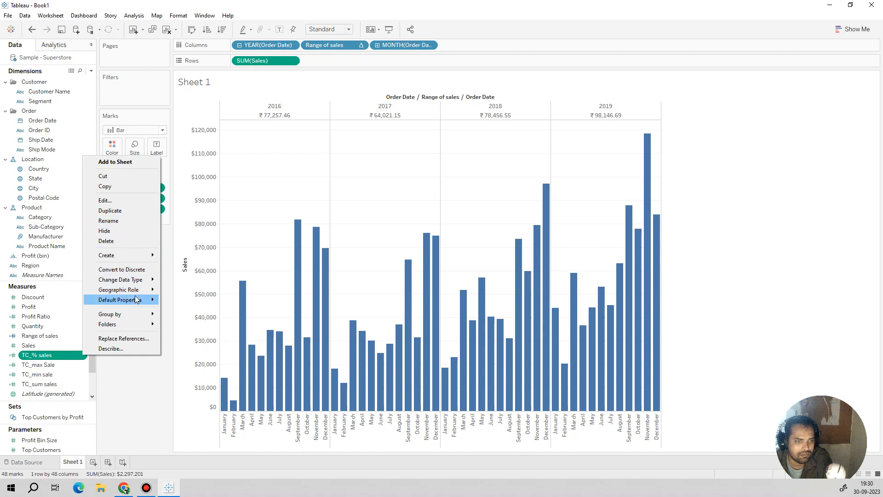
pyautogui.moveTo(133, 299)
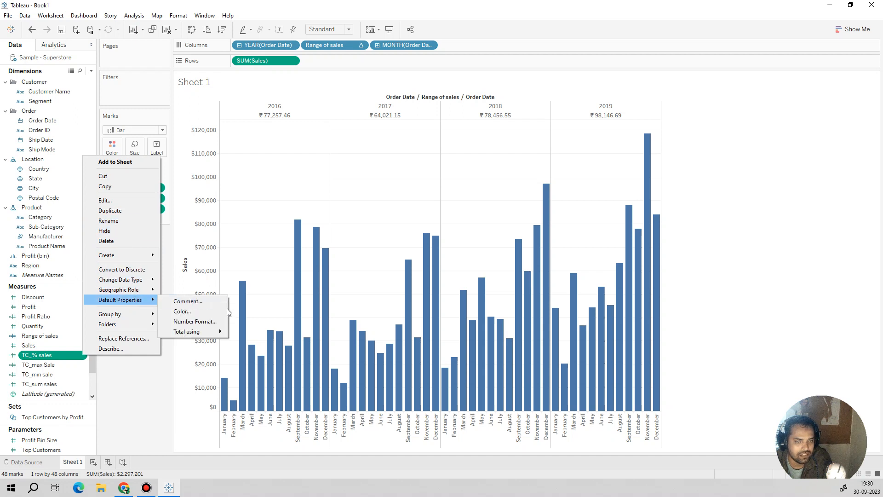
pyautogui.click(204, 322)
pyautogui.click(361, 232)
pyautogui.click(357, 225)
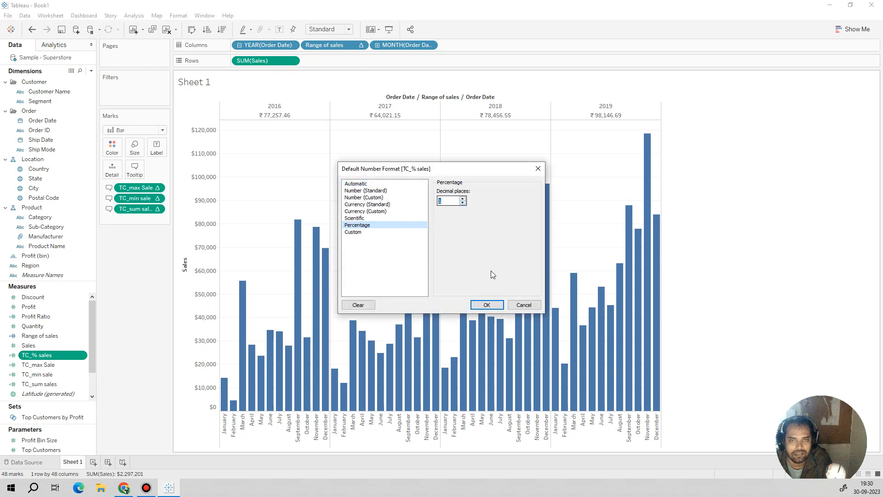
pyautogui.click(486, 304)
pyautogui.moveTo(70, 335); pyautogui.dragTo(132, 177)
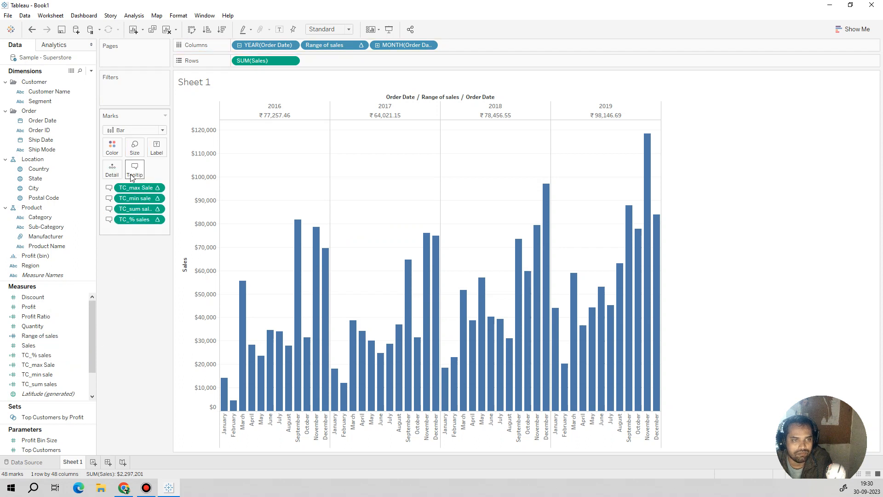
# - Label the bars with TC_% sales, set bar opacity to 21%, and add a second SUM(Sales) to Rows
pyautogui.moveTo(260, 381)
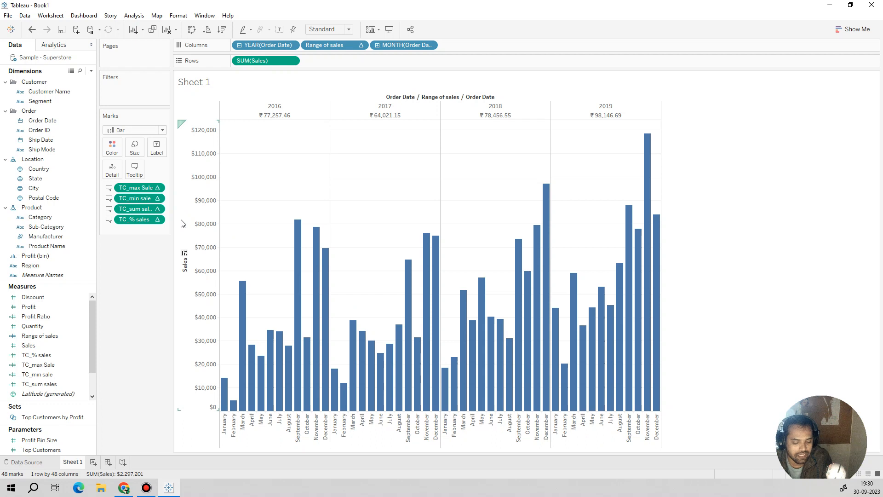
pyautogui.moveTo(133, 219); pyautogui.dragTo(157, 150)
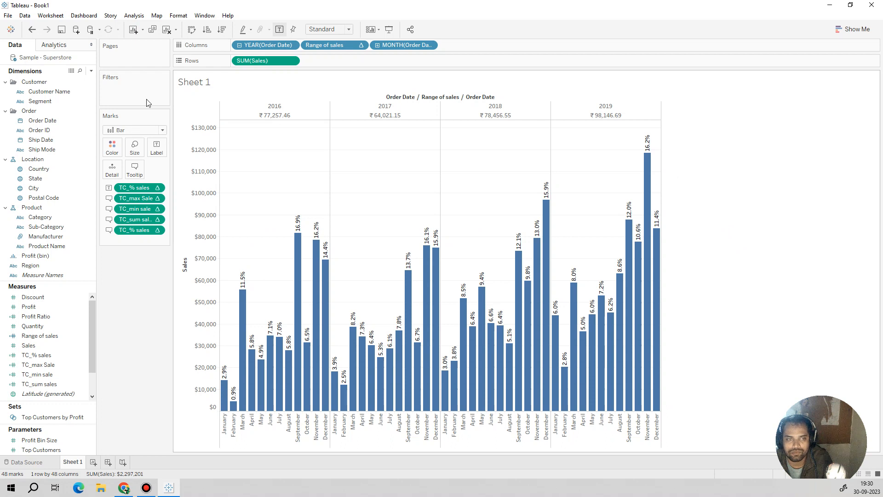
pyautogui.click(113, 147)
pyautogui.click(147, 255)
pyautogui.moveTo(143, 258); pyautogui.dragTo(128, 257)
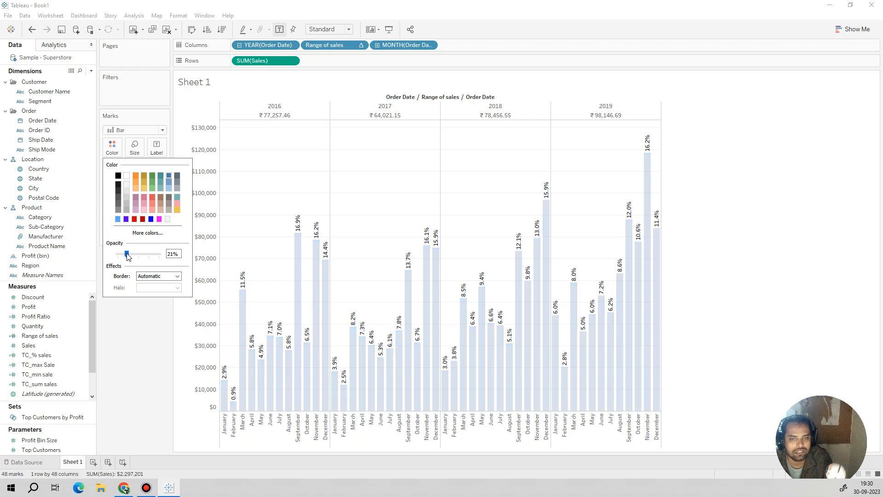
pyautogui.click(131, 330)
pyautogui.moveTo(262, 62)
pyautogui.mouseDown()
pyautogui.moveTo(341, 59)
pyautogui.moveTo(334, 63)
pyautogui.mouseUp()
# - Combine both SUM(Sales) measures on a dual axis and hide the right-hand axis header
pyautogui.click(361, 61)
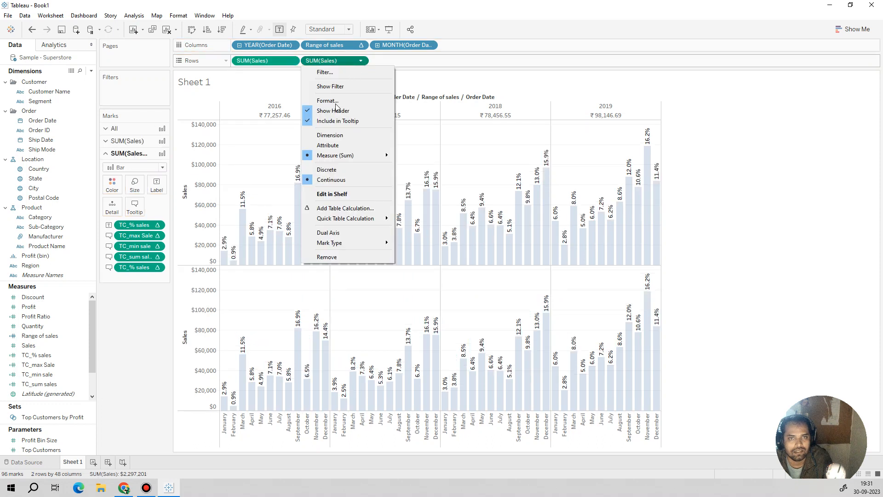
pyautogui.click(337, 232)
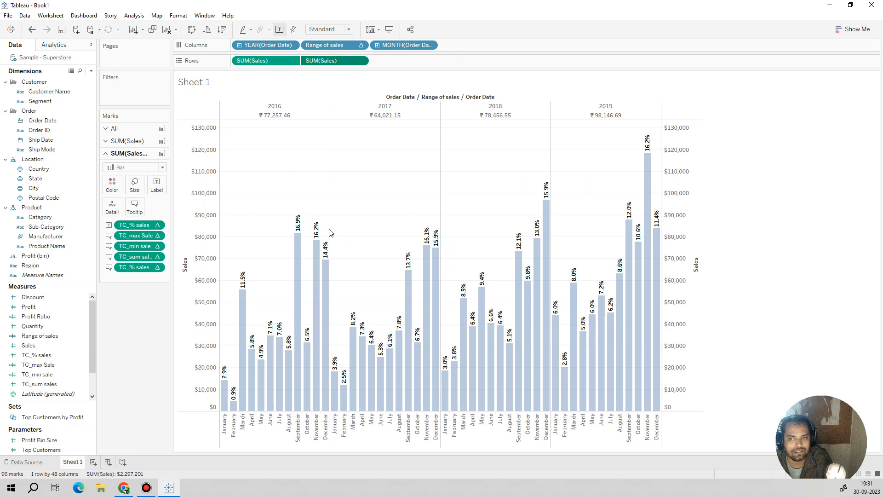
pyautogui.rightClick(675, 169)
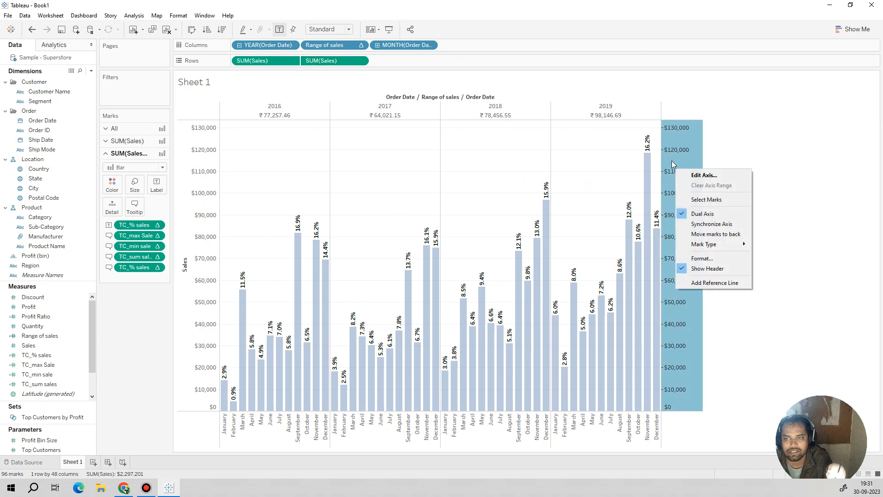
pyautogui.click(703, 214)
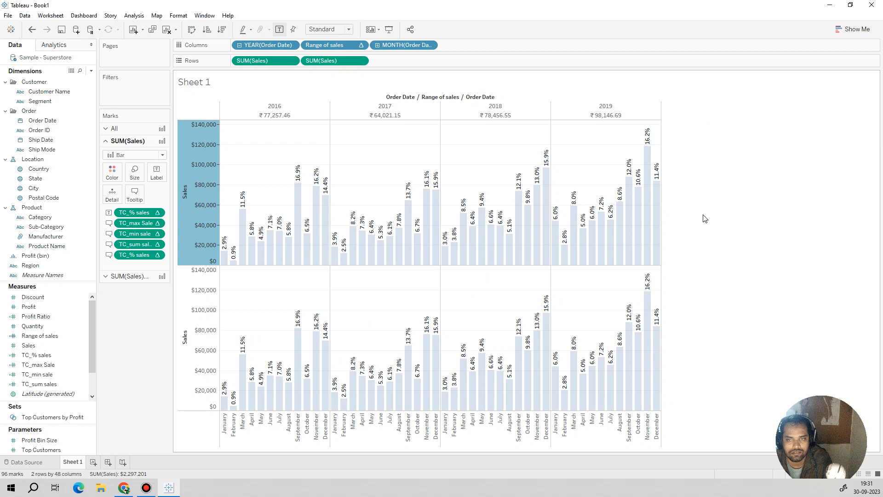
pyautogui.hotkey('ctrl', 'z')
pyautogui.rightClick(678, 180)
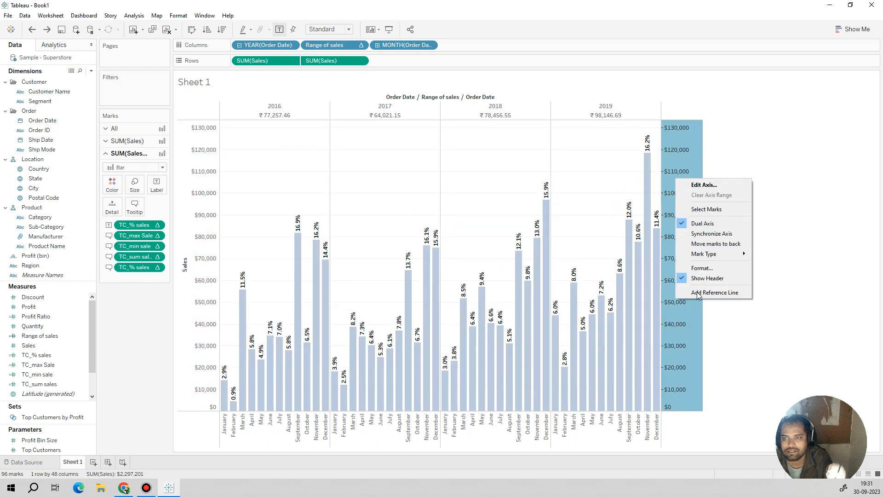
pyautogui.click(699, 278)
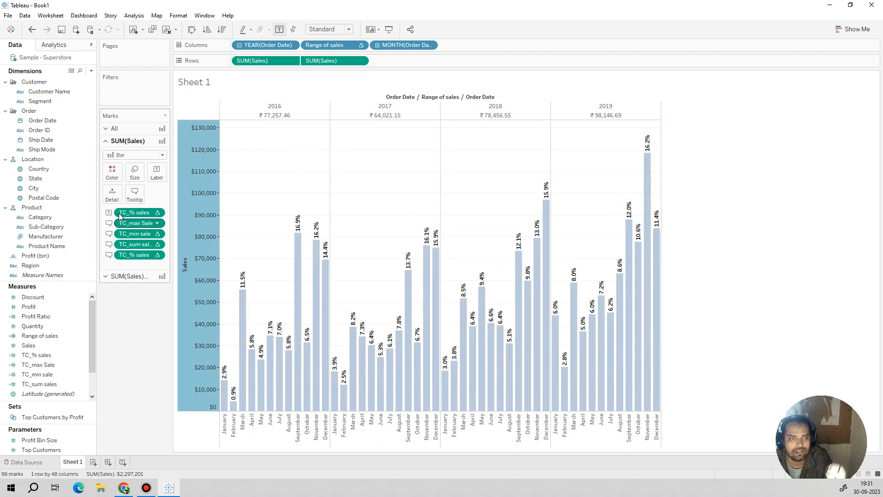
pyautogui.click(126, 275)
# - Give the overlaid bars a purple border
pyautogui.click(111, 186)
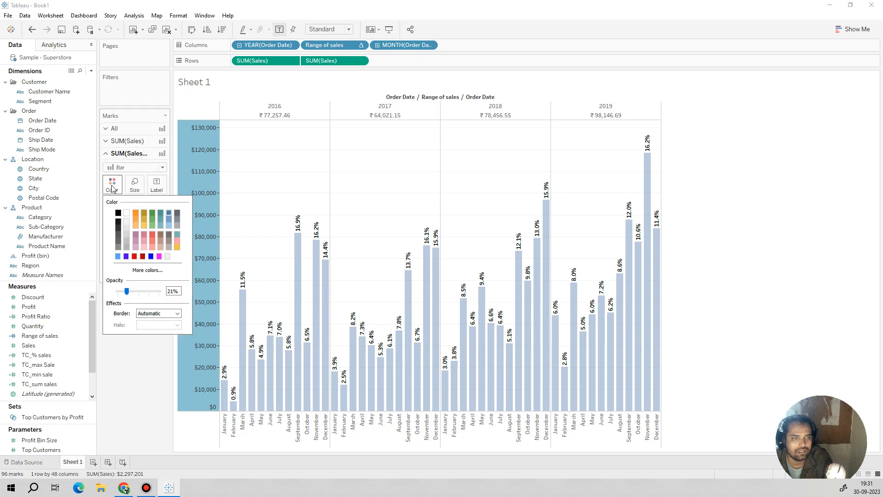
pyautogui.click(151, 314)
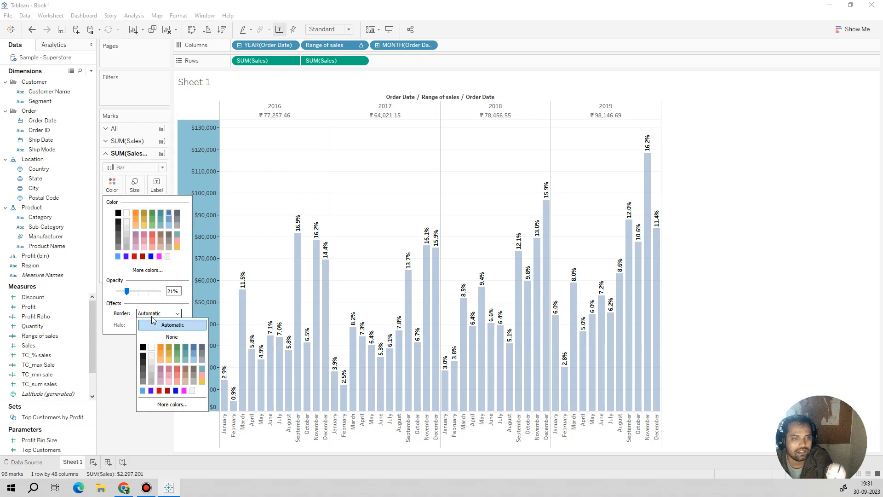
pyautogui.click(142, 348)
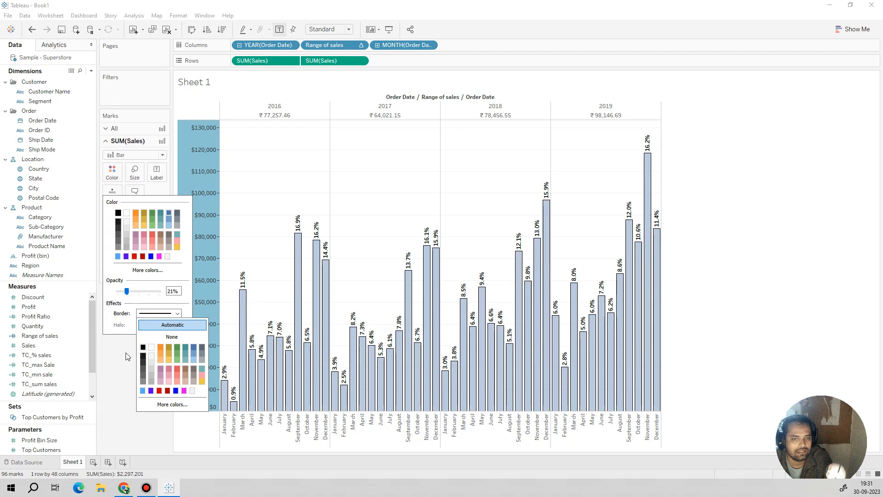
pyautogui.click(192, 349)
pyautogui.click(192, 355)
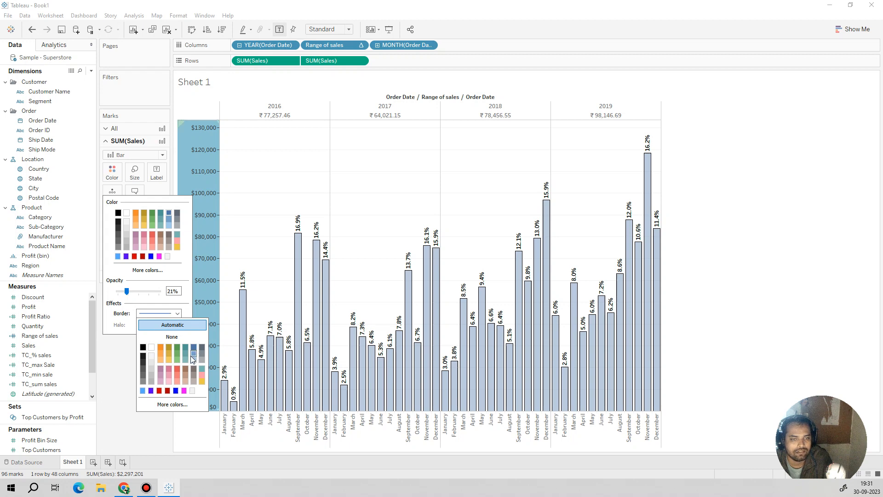
pyautogui.click(151, 390)
pyautogui.click(128, 387)
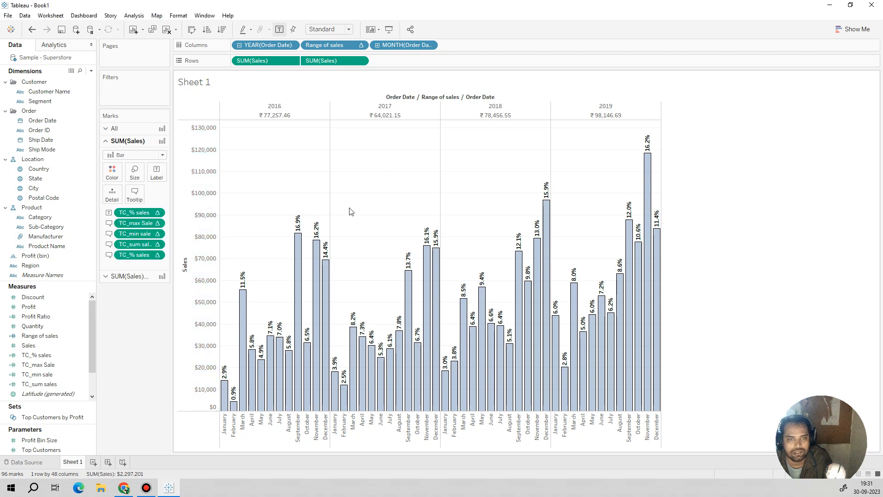
# - Drop the bar fill to 0% opacity, then raise it to 10%
pyautogui.click(111, 172)
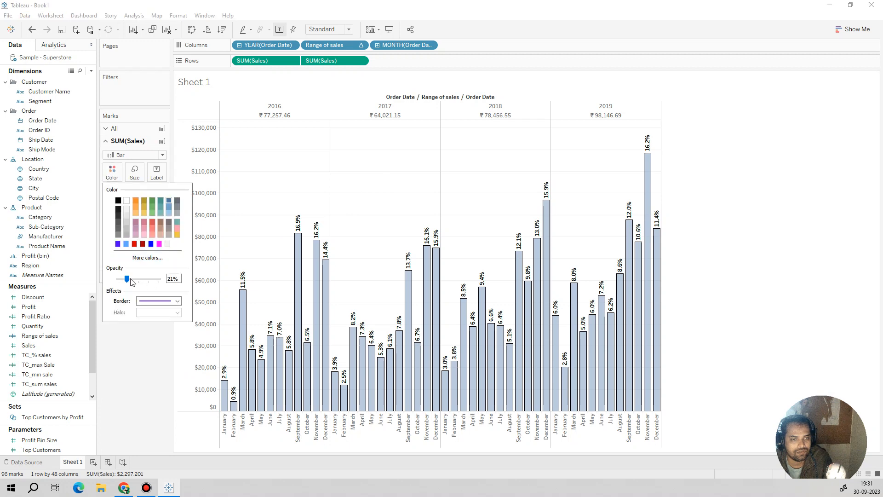
pyautogui.moveTo(127, 280); pyautogui.dragTo(118, 282)
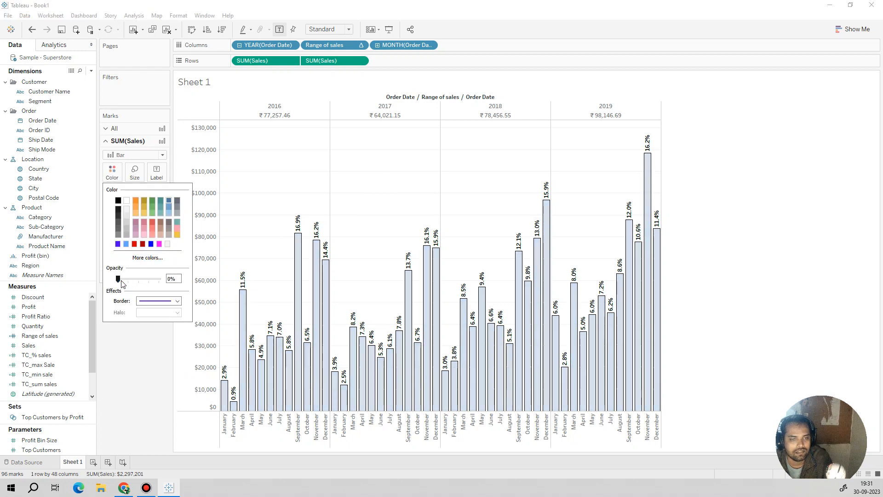
pyautogui.moveTo(119, 281); pyautogui.dragTo(123, 282)
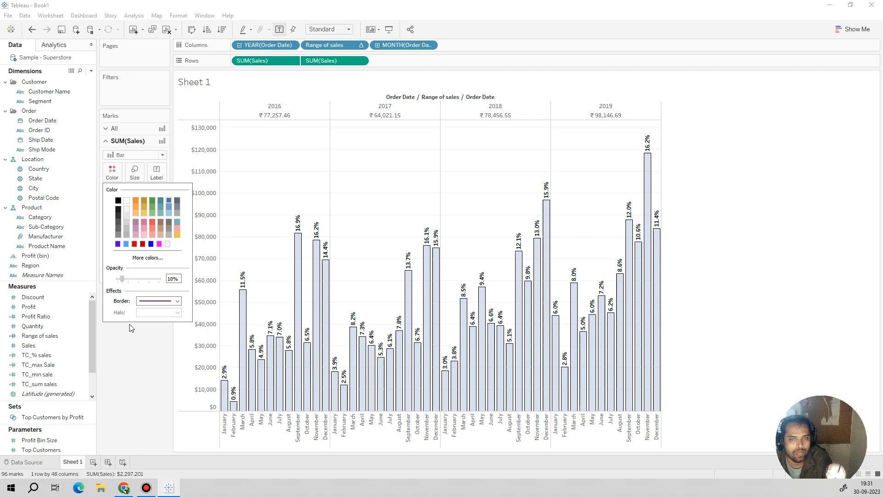
pyautogui.click(129, 348)
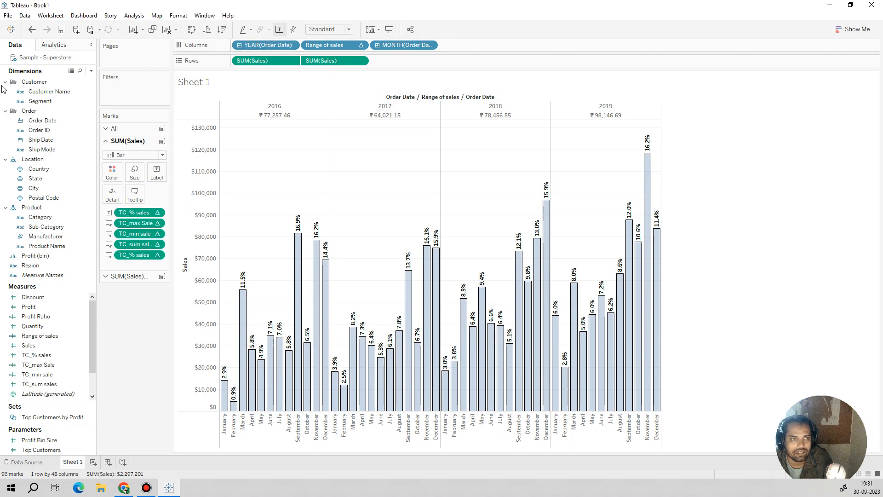
pyautogui.click(389, 29)
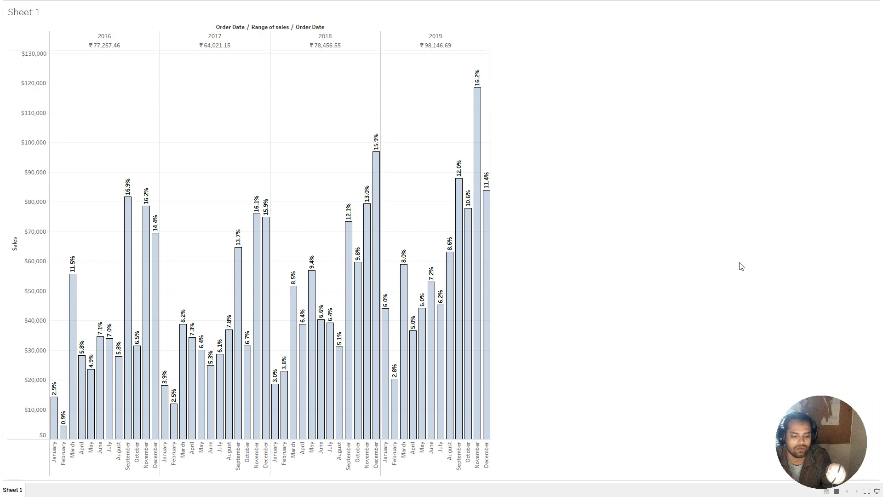
pyautogui.press('Escape')
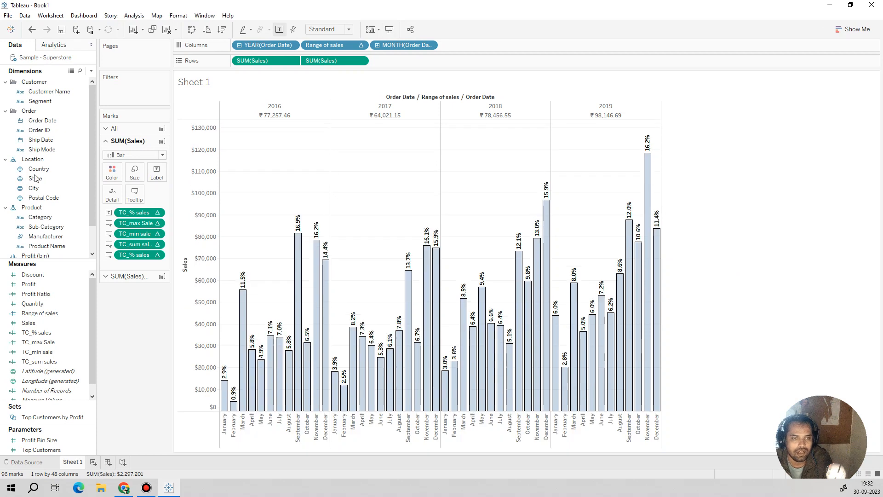
# - Drop an Average Line from Analytics onto each Pane, showing 2016's average at $40,354
pyautogui.rightClick(186, 179)
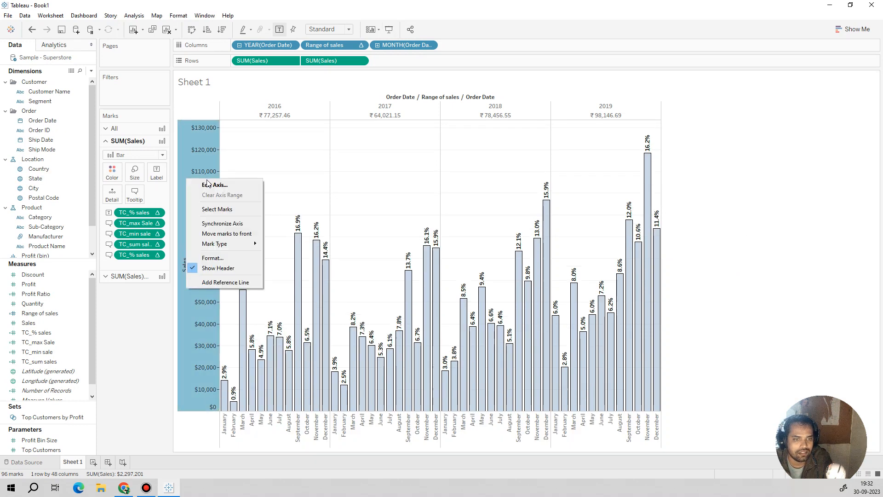
pyautogui.click(55, 42)
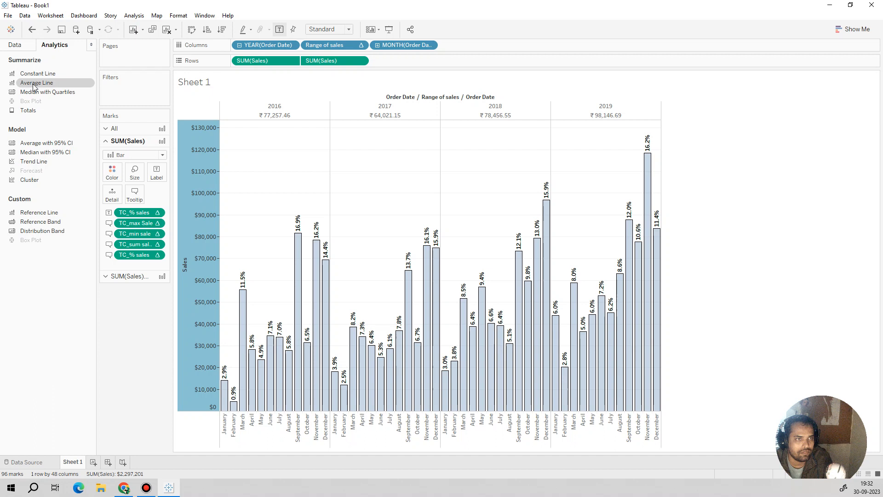
pyautogui.moveTo(75, 100); pyautogui.dragTo(238, 190)
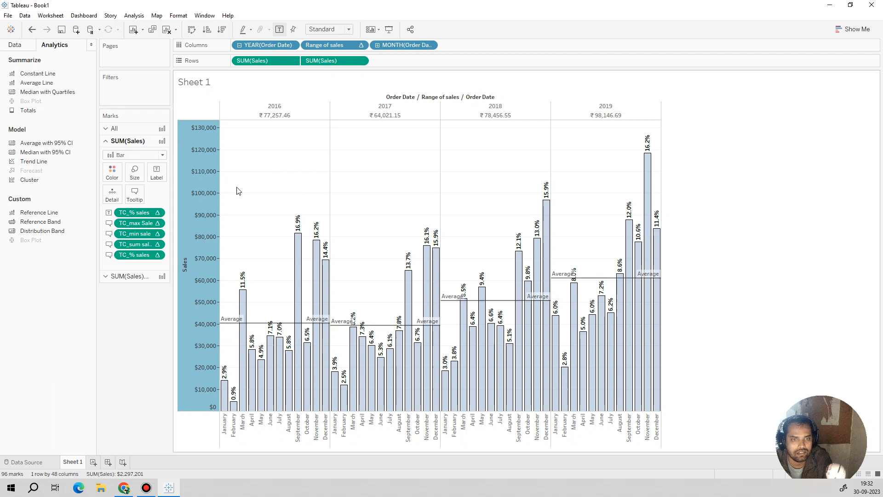
pyautogui.click(245, 324)
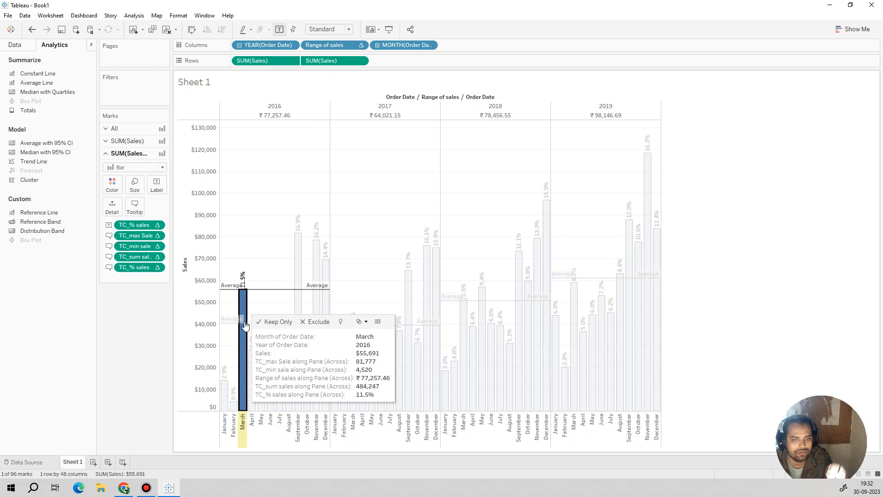
pyautogui.click(152, 324)
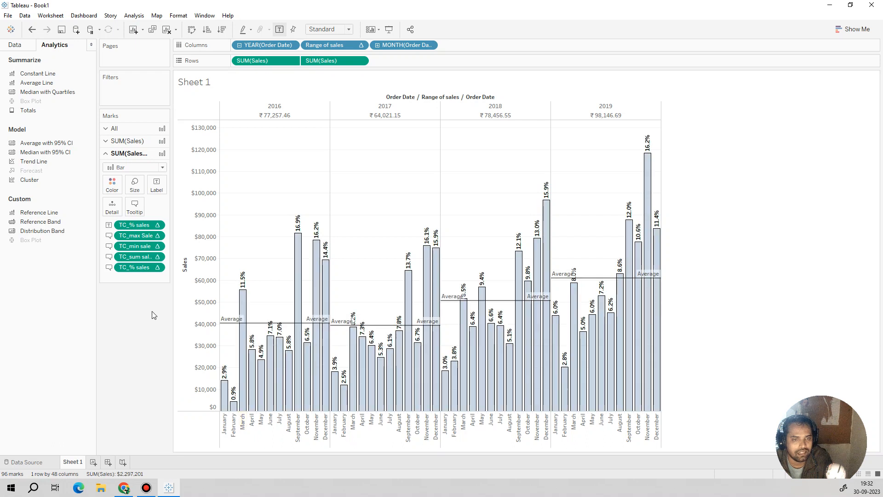
pyautogui.click(265, 323)
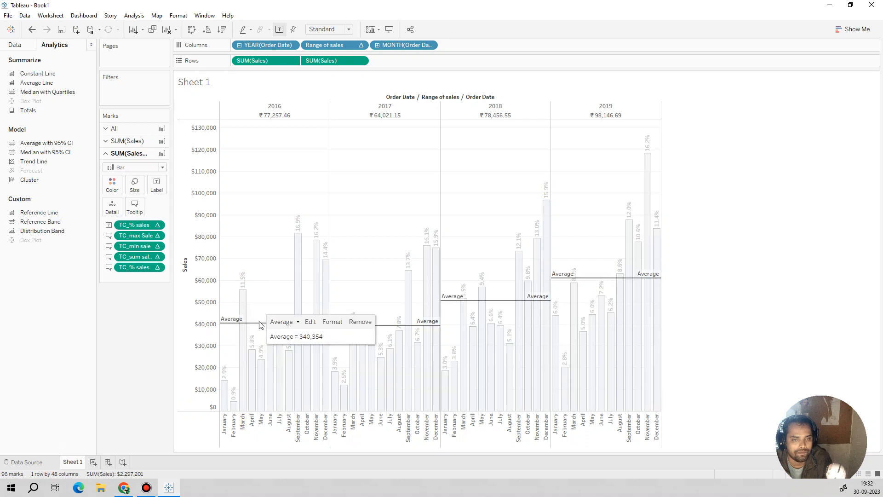
# - Change the average reference line's value to TC_min sale, styled as a red dotted line
pyautogui.click(310, 323)
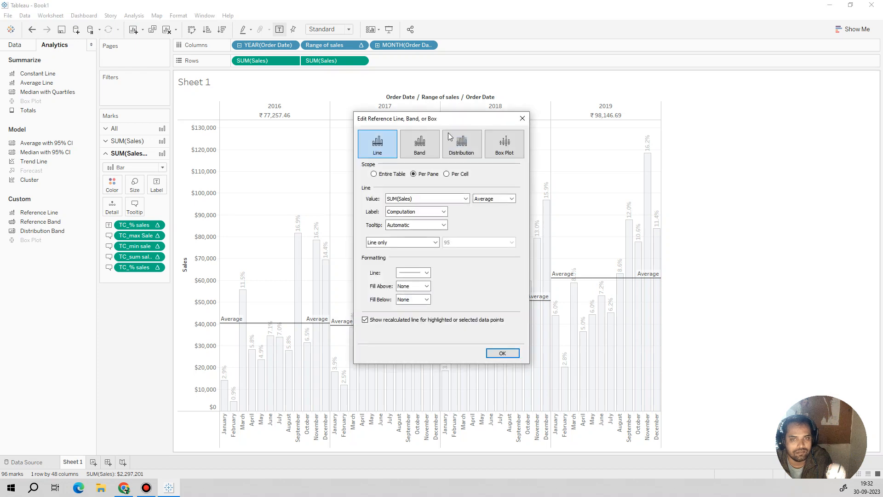
pyautogui.click(408, 199)
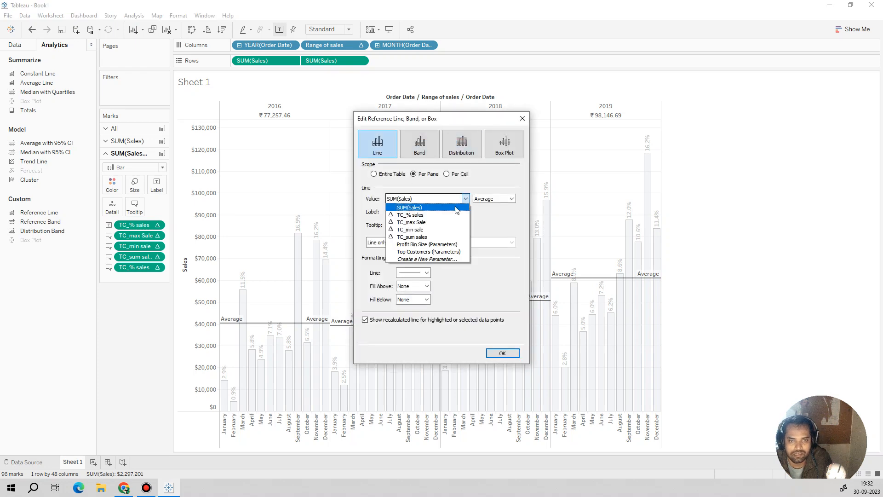
pyautogui.click(402, 230)
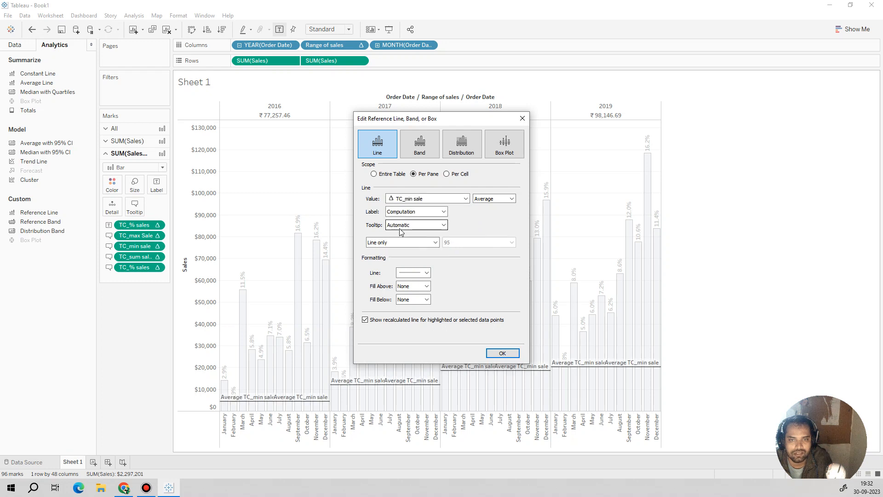
pyautogui.click(417, 273)
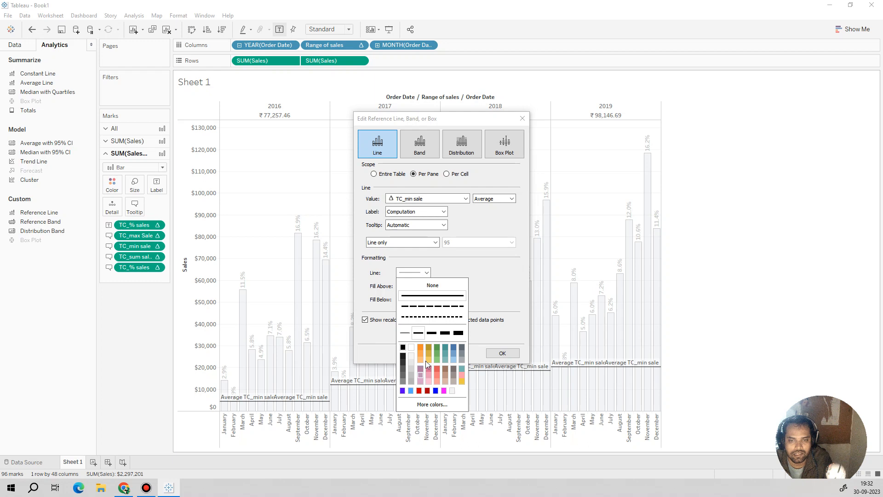
pyautogui.click(446, 347)
pyautogui.click(420, 391)
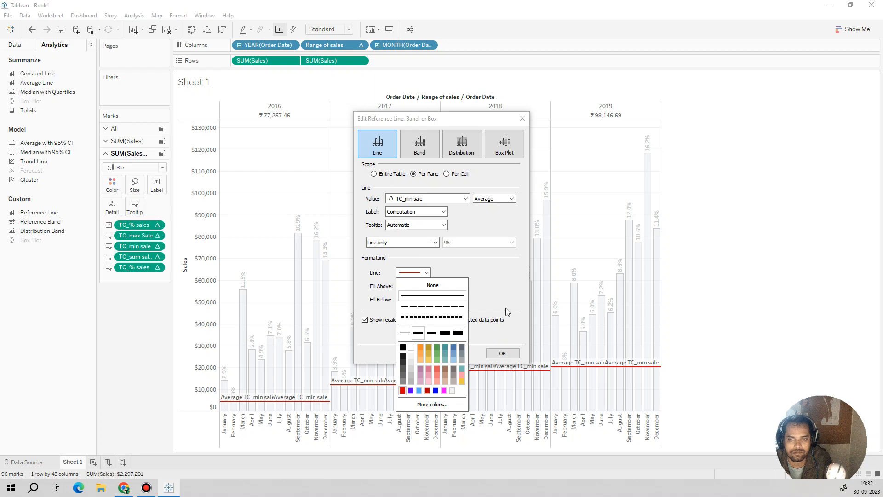
pyautogui.click(431, 318)
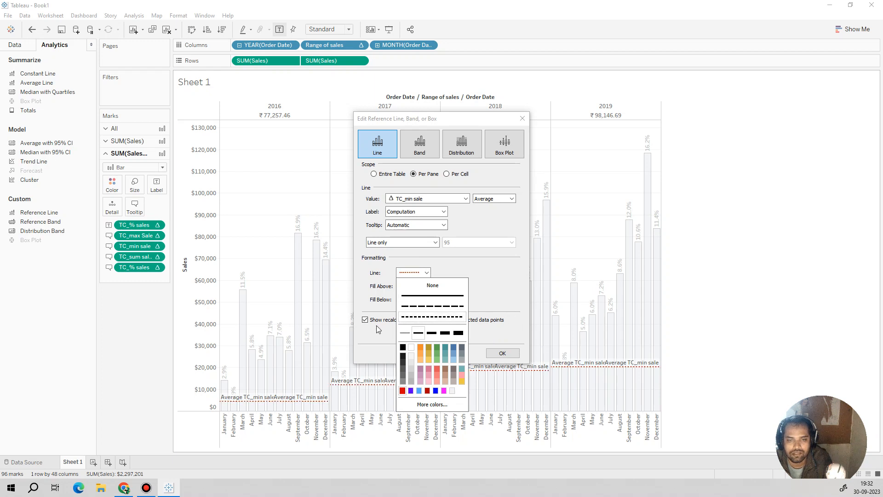
pyautogui.click(492, 276)
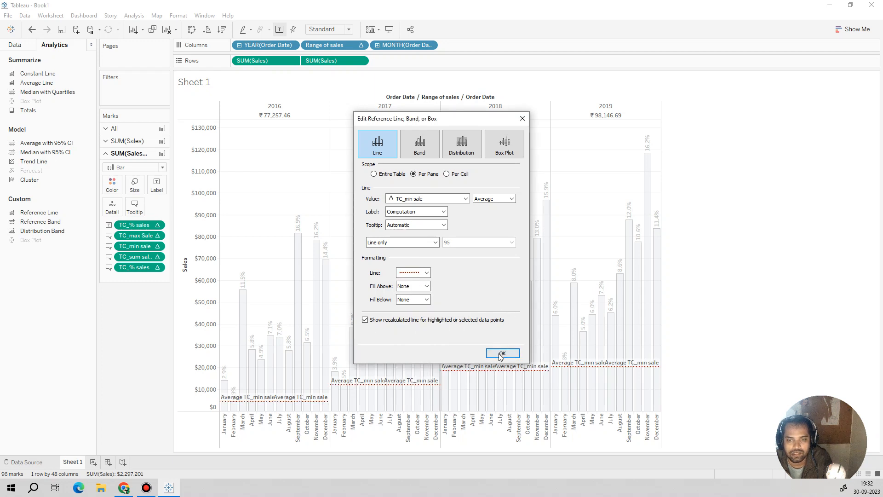
pyautogui.click(502, 353)
pyautogui.click(734, 217)
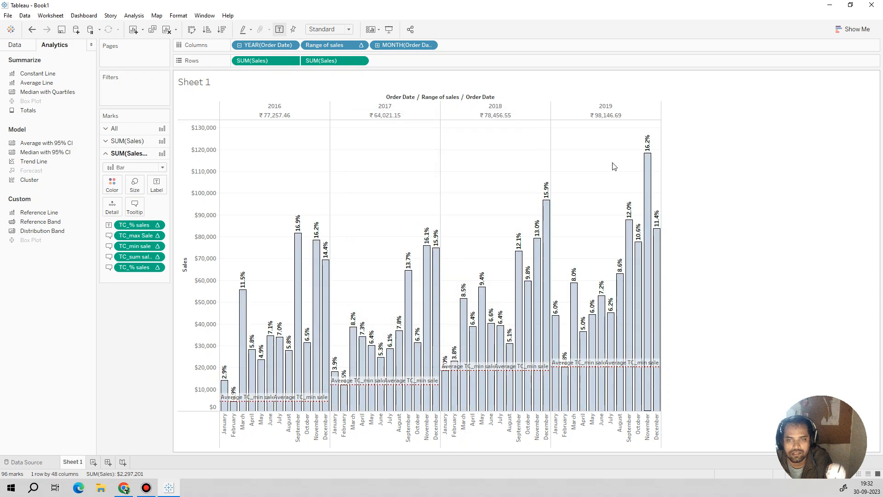
# - Select and deselect the March 2016 and February 2018 bars to check the reference lines
pyautogui.click(245, 401)
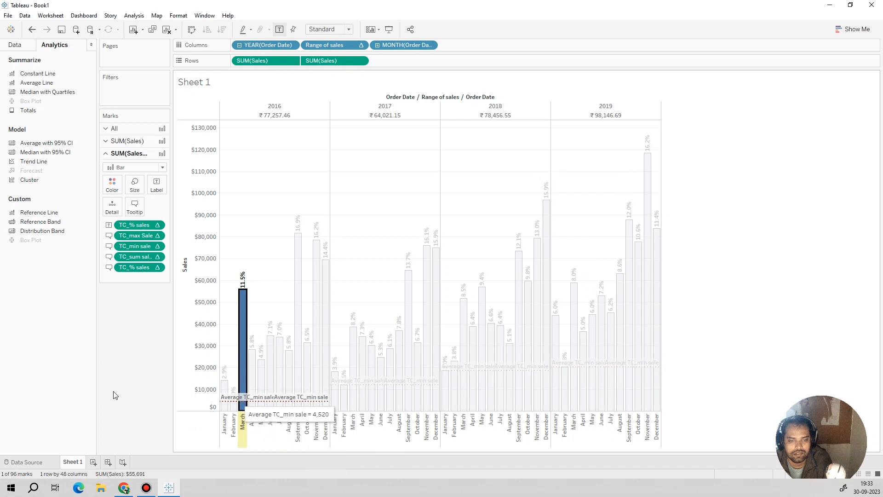
pyautogui.click(381, 234)
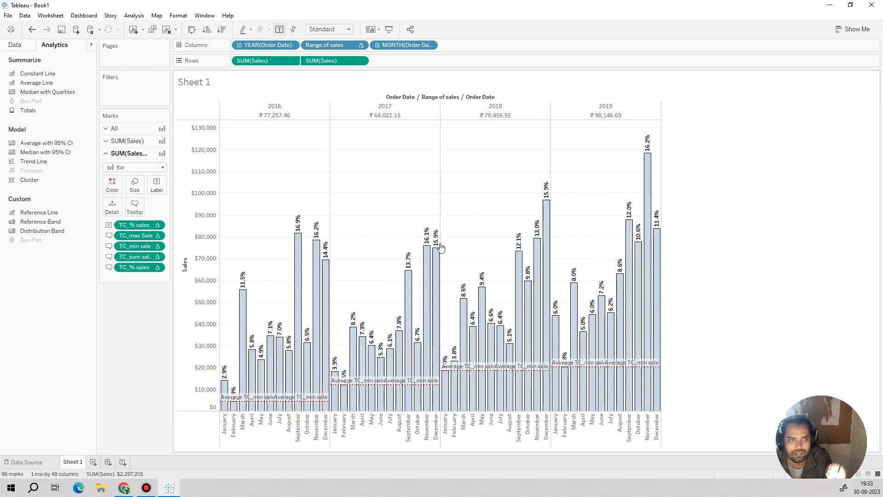
pyautogui.moveTo(451, 375)
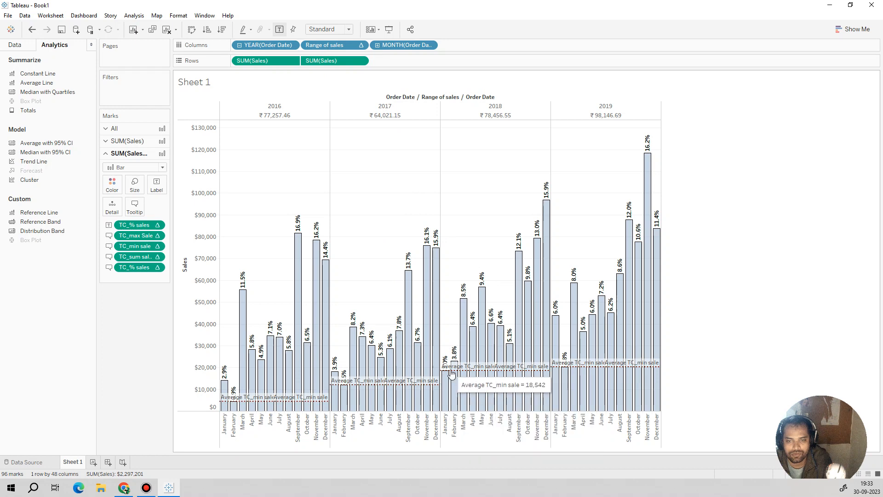
pyautogui.click(453, 368)
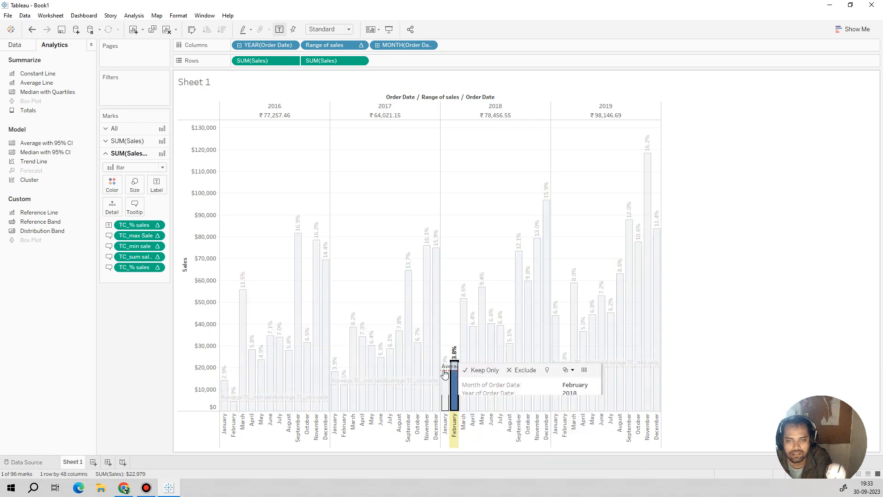
pyautogui.click(172, 386)
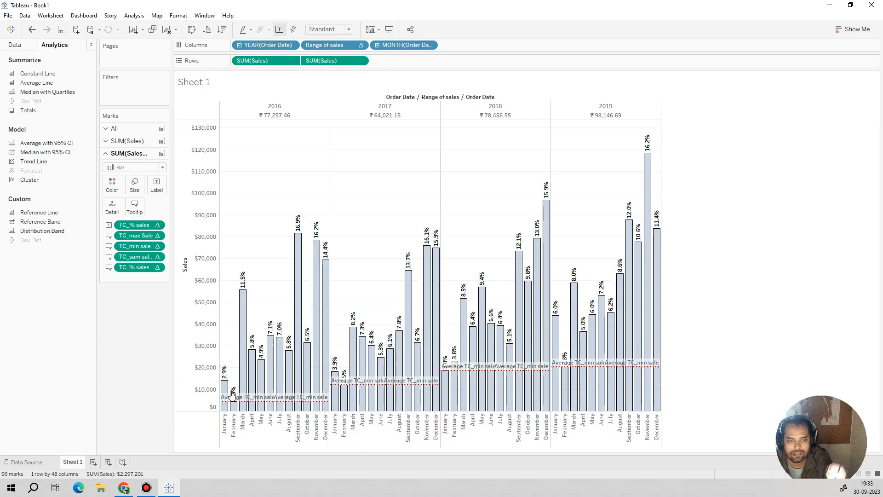
# - Turn off 'Show recalculated line for highlighted or selected data points' on the TC_min sale line
pyautogui.click(321, 402)
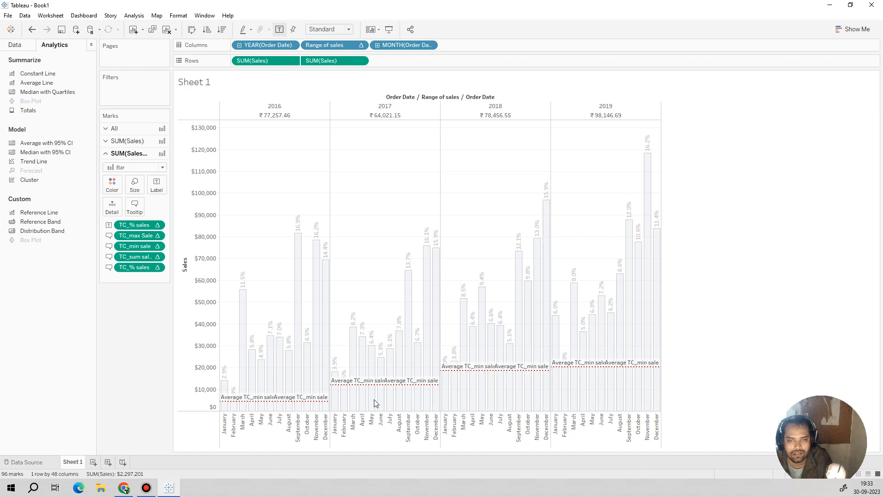
pyautogui.click(374, 404)
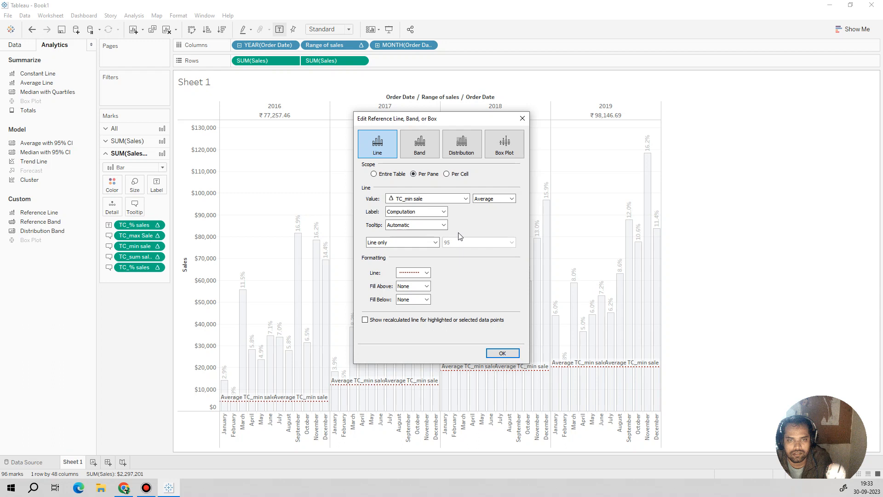
pyautogui.click(503, 354)
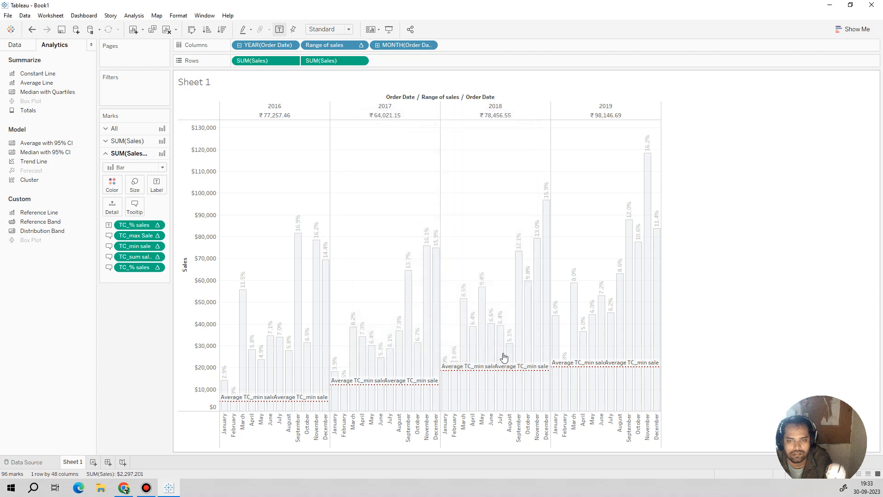
pyautogui.click(704, 309)
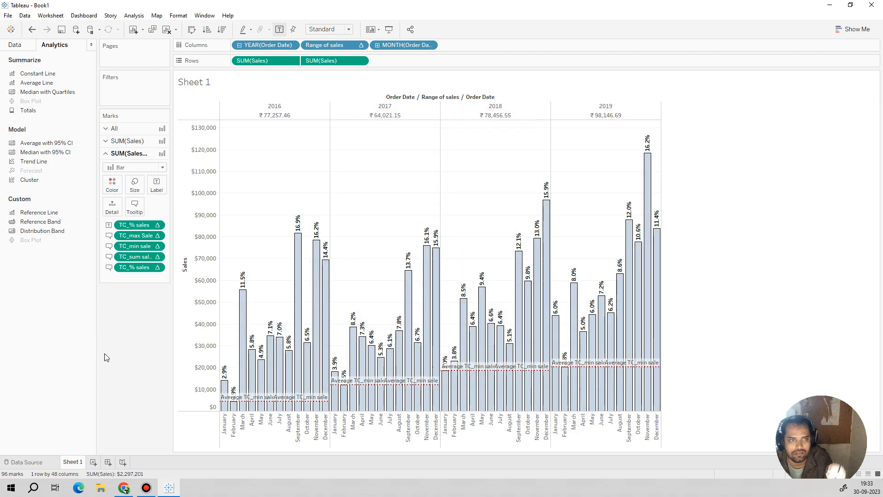
# - Add a per-year average reference line to the chart and base it on TC_max Sale
pyautogui.moveTo(37, 83); pyautogui.dragTo(281, 115)
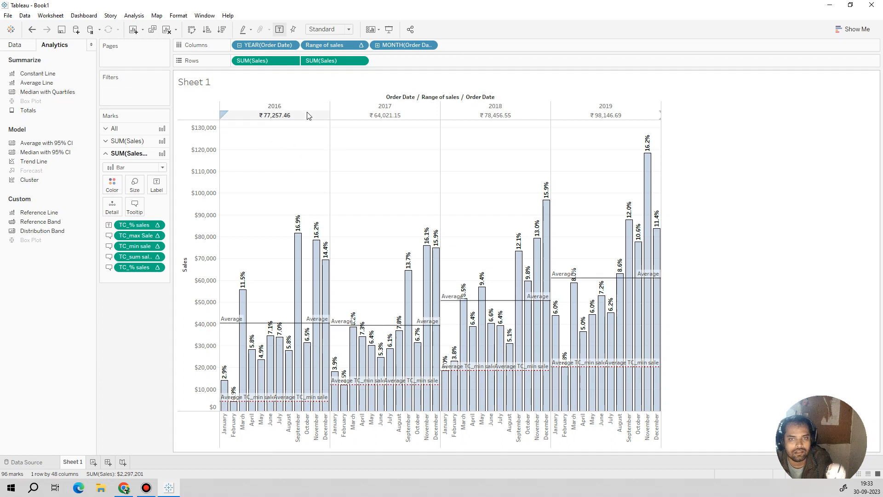
pyautogui.click(254, 324)
pyautogui.click(304, 327)
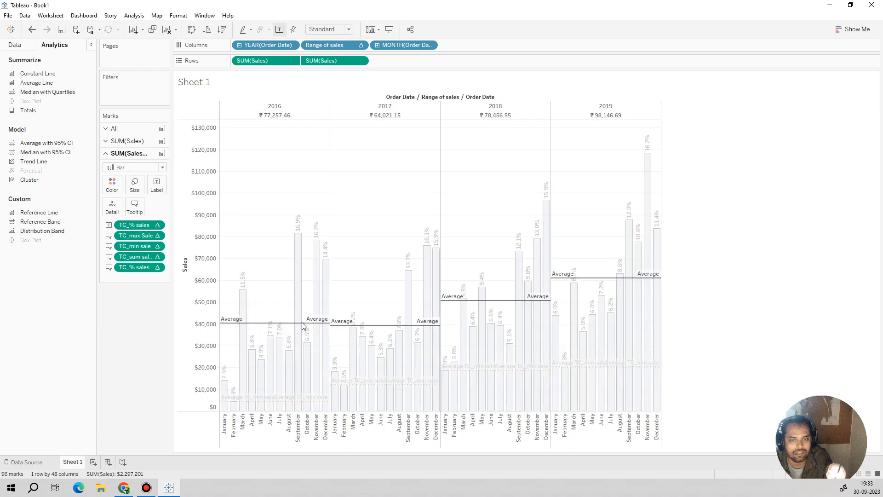
pyautogui.click(432, 199)
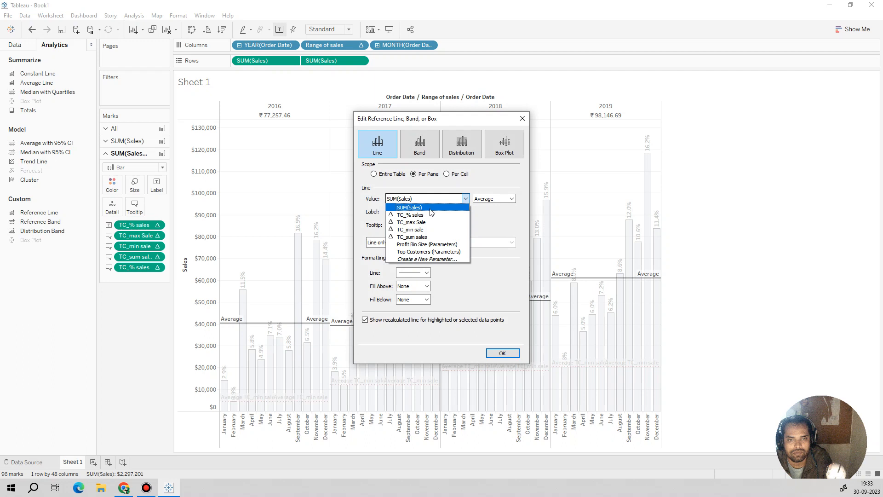
pyautogui.click(430, 222)
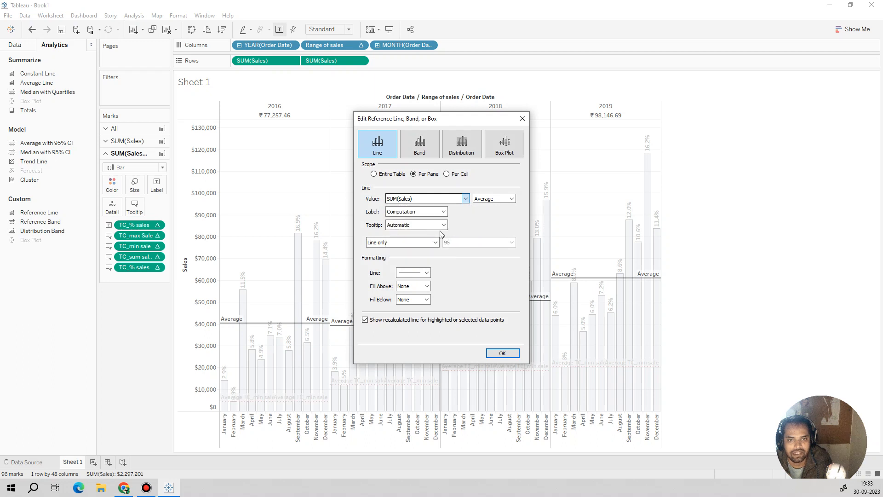
# - Make the TC_max Sale line green, showing the line only with tooltip set to None
pyautogui.click(428, 272)
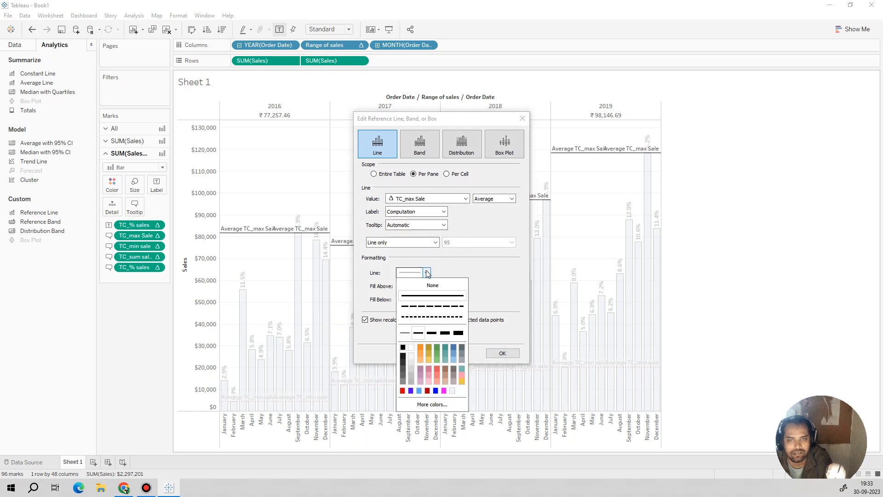
pyautogui.click(438, 345)
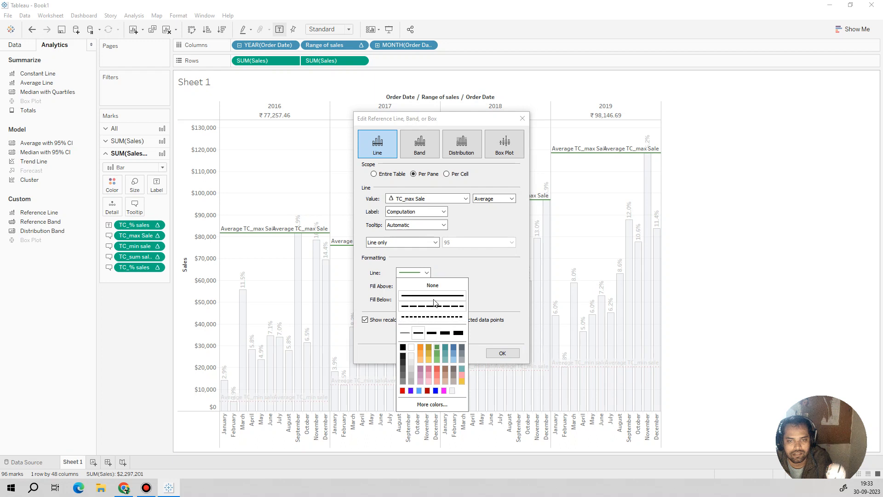
pyautogui.click(488, 282)
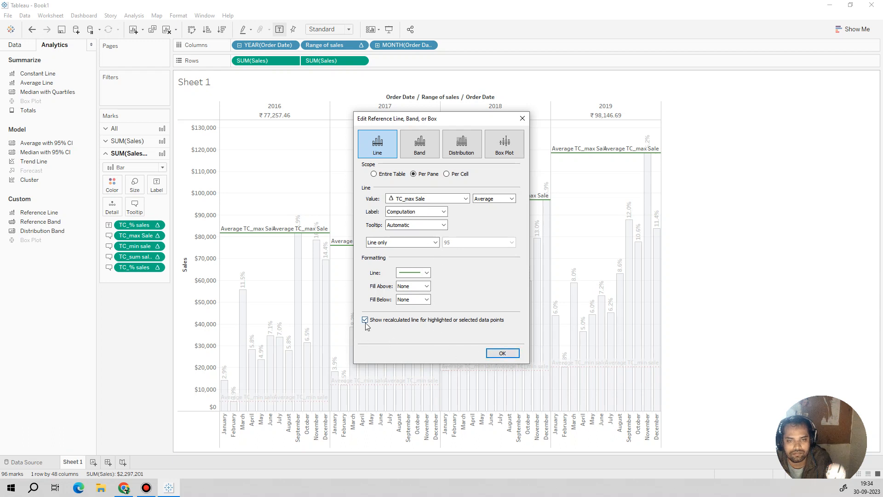
pyautogui.click(417, 243)
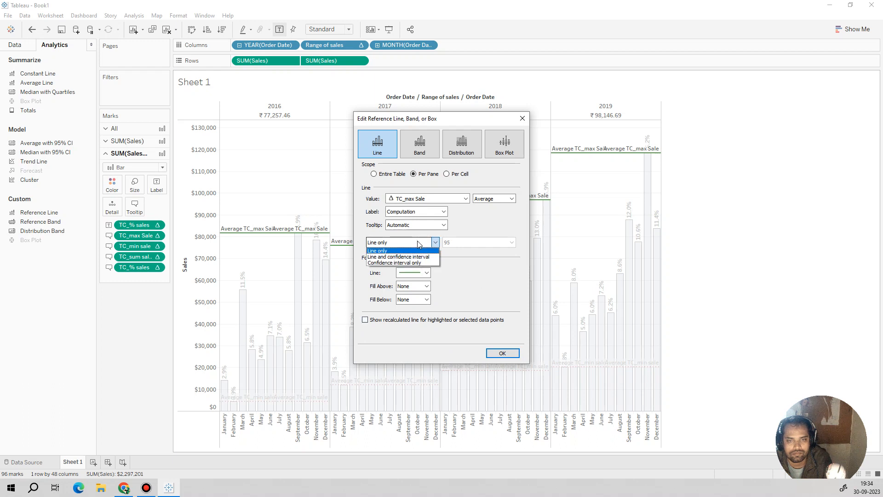
pyautogui.click(444, 261)
pyautogui.click(432, 224)
pyautogui.click(416, 237)
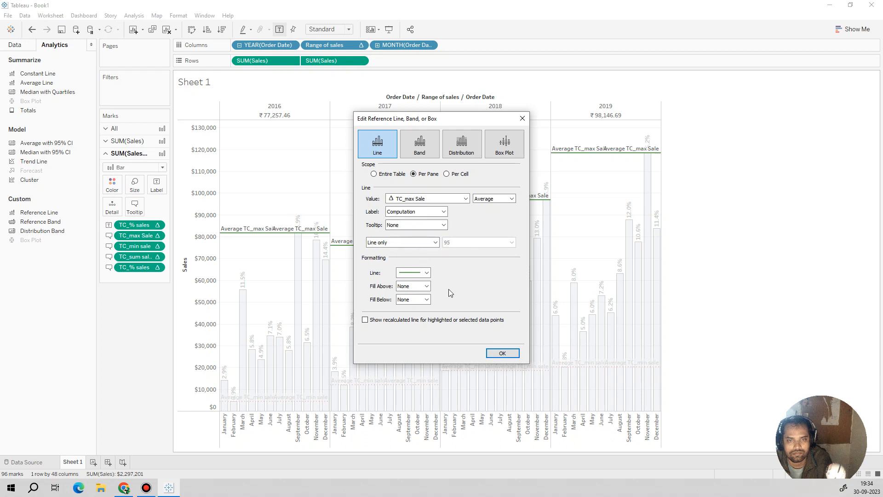
pyautogui.click(502, 353)
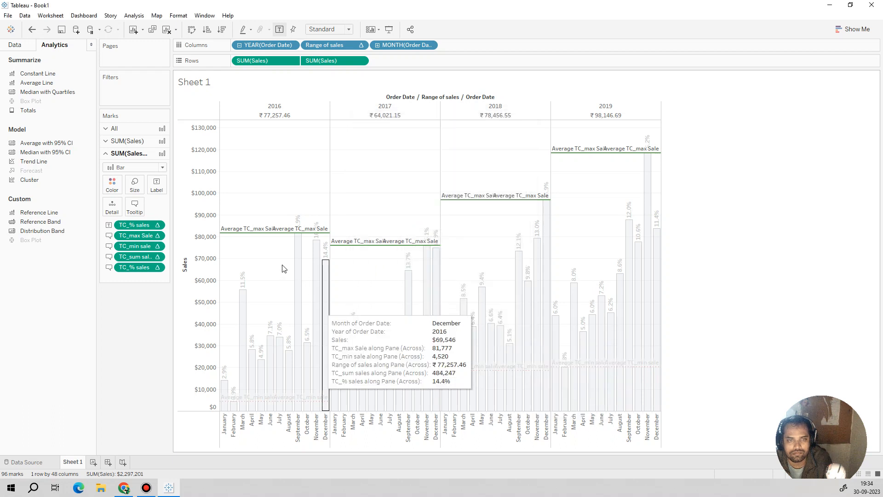
pyautogui.click(268, 242)
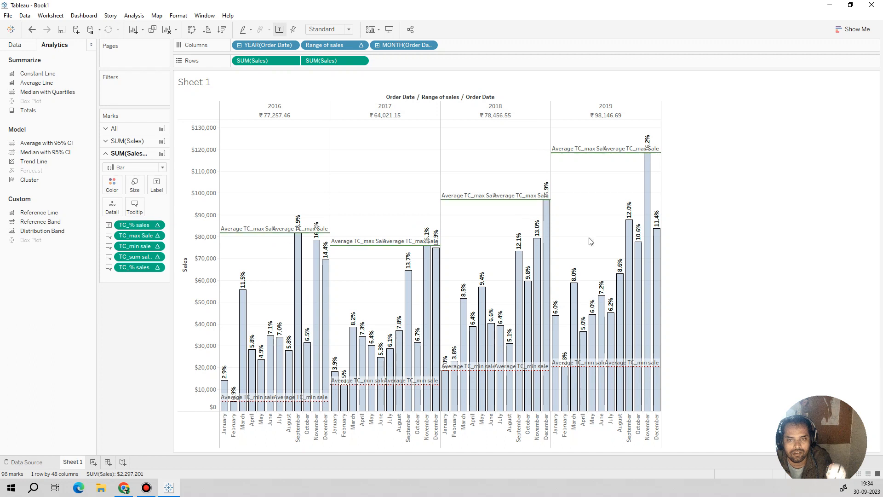